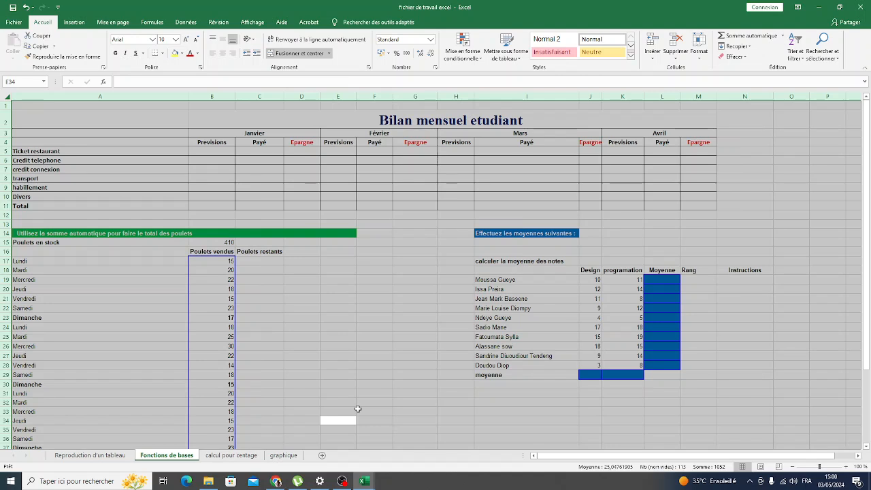
- Copy the entire Fonctions de bases sheet and open the TP EXCEL folder inside cours bureautique on the desktop
{"action": "key", "text": "ctrl+c"}
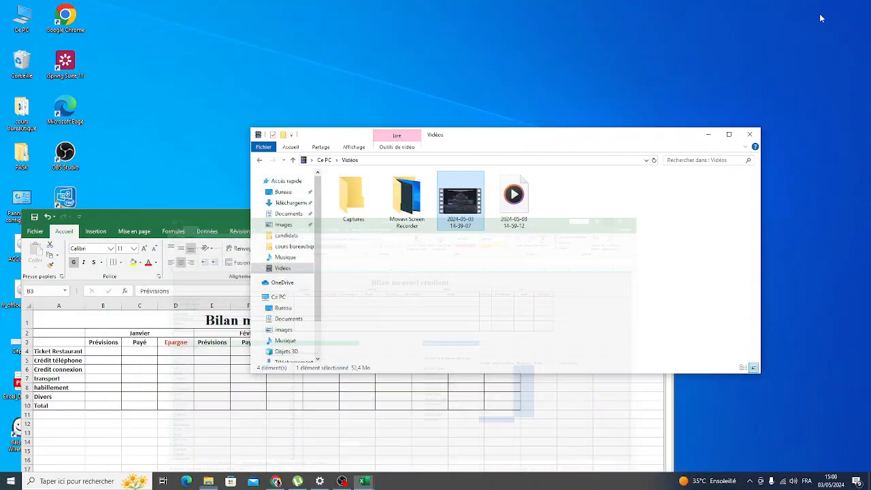
{"action": "left_click", "coordinate": [819, 9]}
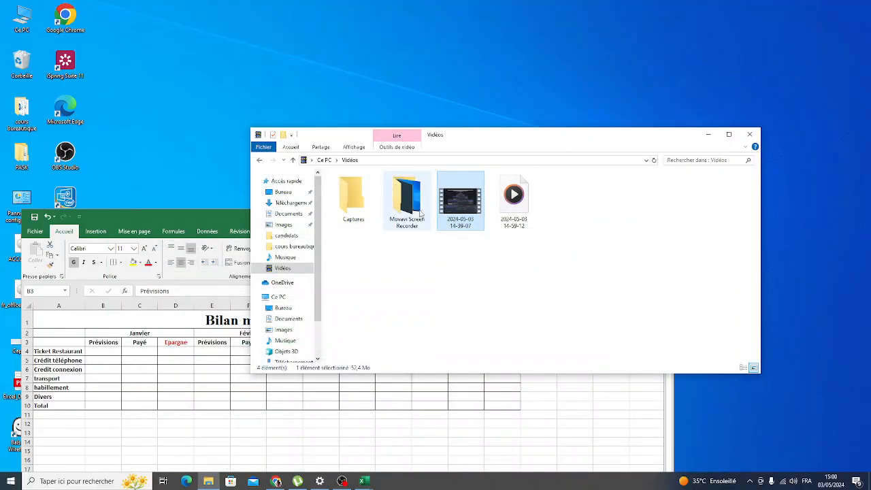
{"action": "left_click", "coordinate": [284, 193]}
{"action": "double_click", "coordinate": [385, 188]}
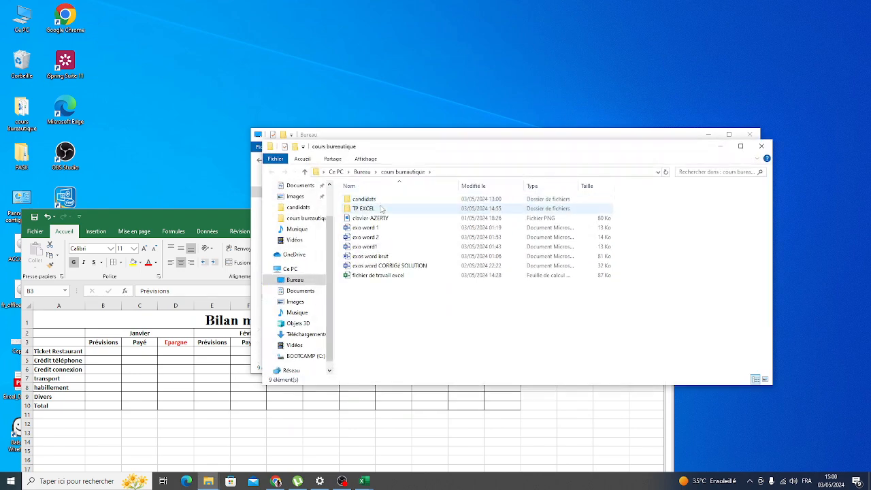
{"action": "double_click", "coordinate": [382, 209]}
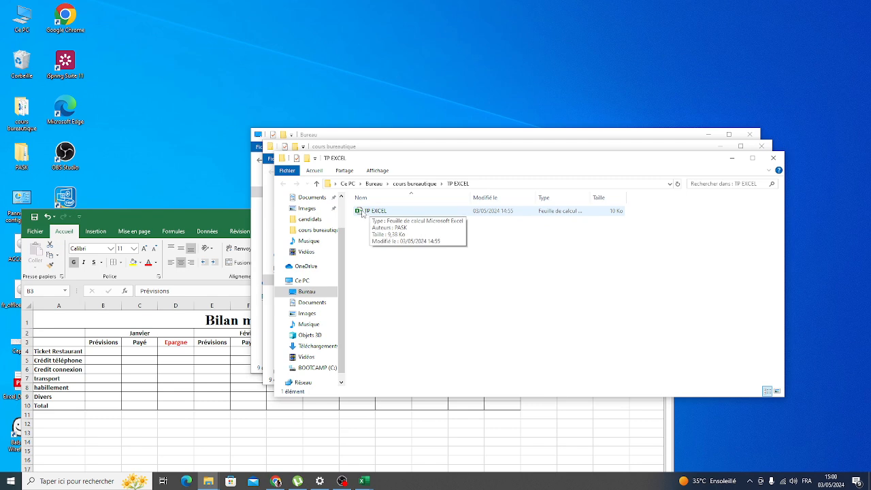
- Open the TP EXCEL workbook, agreeing to start in safe mode, and maximize its window
{"action": "left_click", "coordinate": [362, 212]}
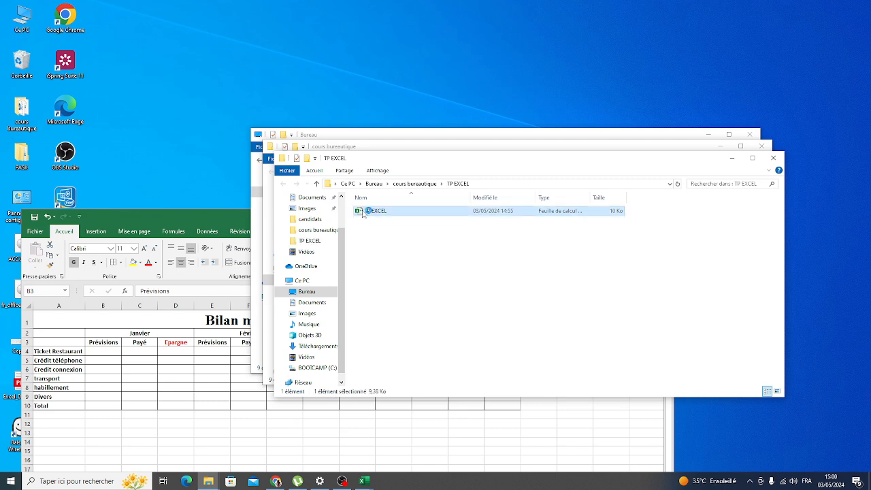
{"action": "double_click", "coordinate": [362, 213], "text": "ctrl"}
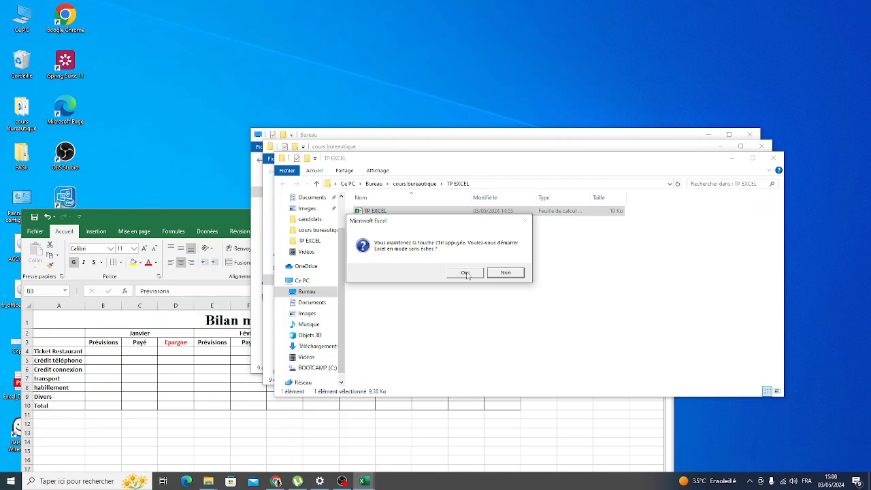
{"action": "left_click", "coordinate": [465, 273]}
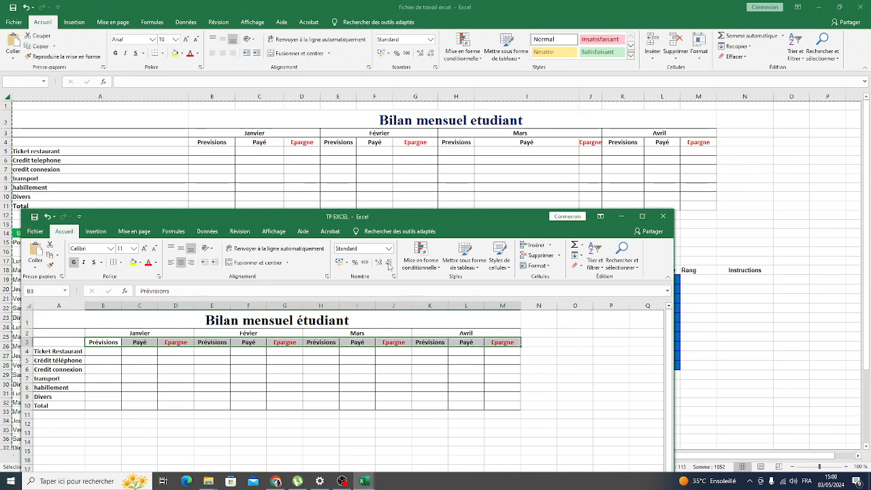
{"action": "left_click", "coordinate": [642, 216]}
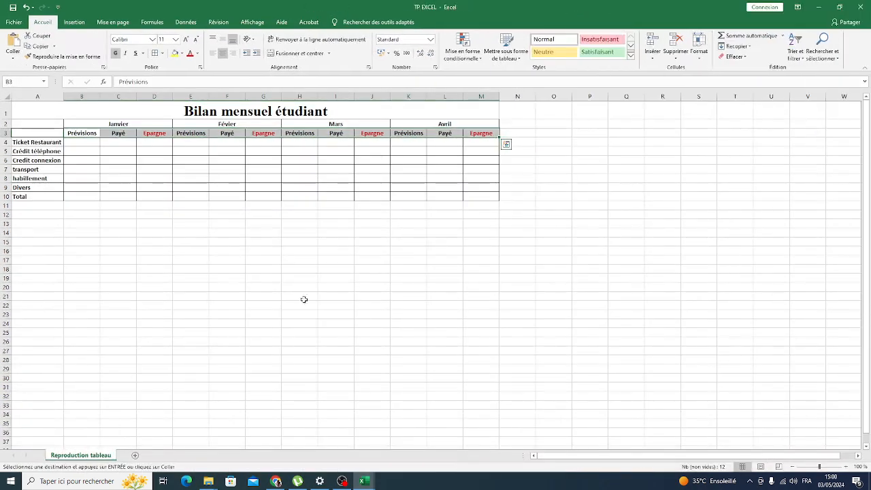
- Add a new worksheet to TP EXCEL and paste the copied sheet into it starting at cell A1
{"action": "left_click", "coordinate": [135, 455]}
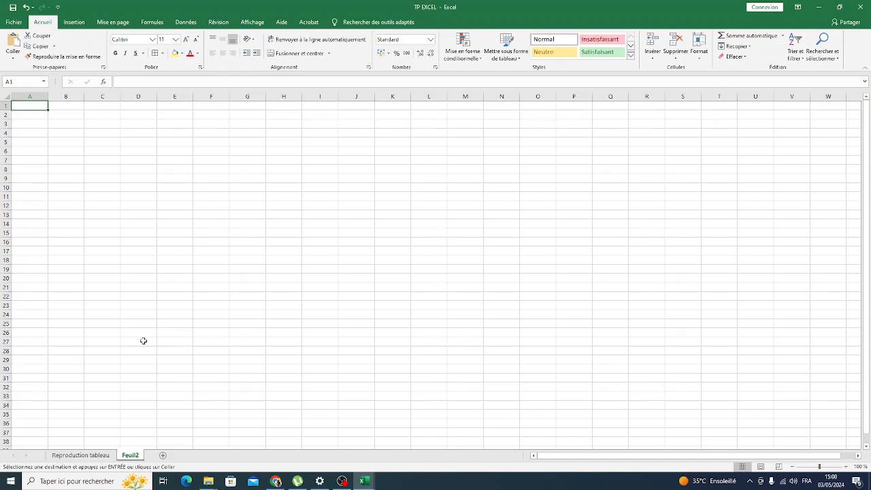
{"action": "left_click", "coordinate": [13, 40]}
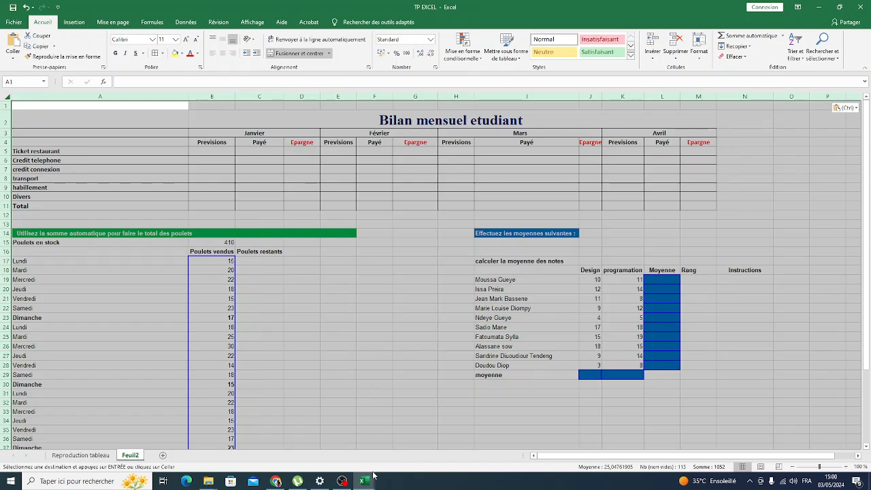
{"action": "mouse_move", "coordinate": [366, 482]}
{"action": "left_click", "coordinate": [332, 456]}
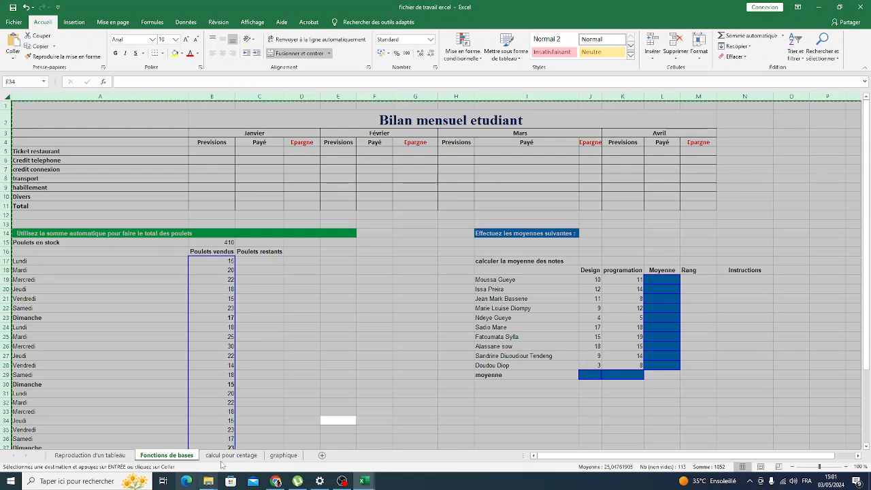
{"action": "mouse_move", "coordinate": [369, 475]}
{"action": "left_click", "coordinate": [349, 460]}
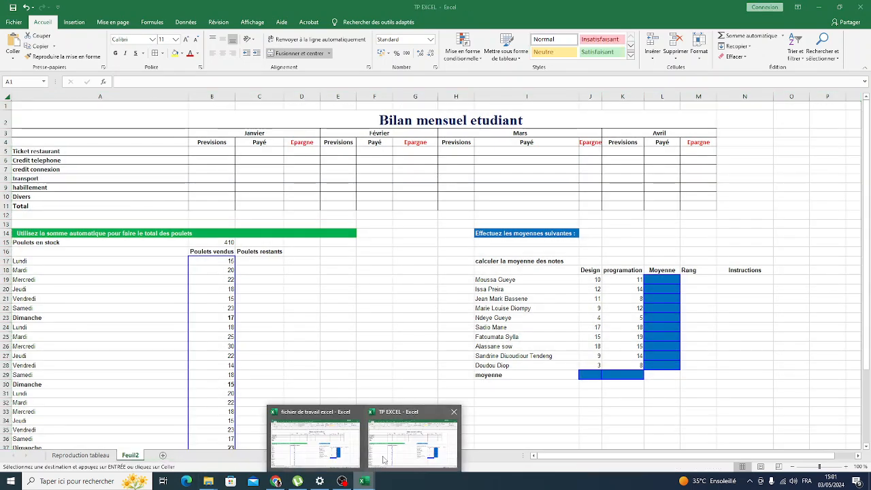
{"action": "key", "text": "ctrl+v"}
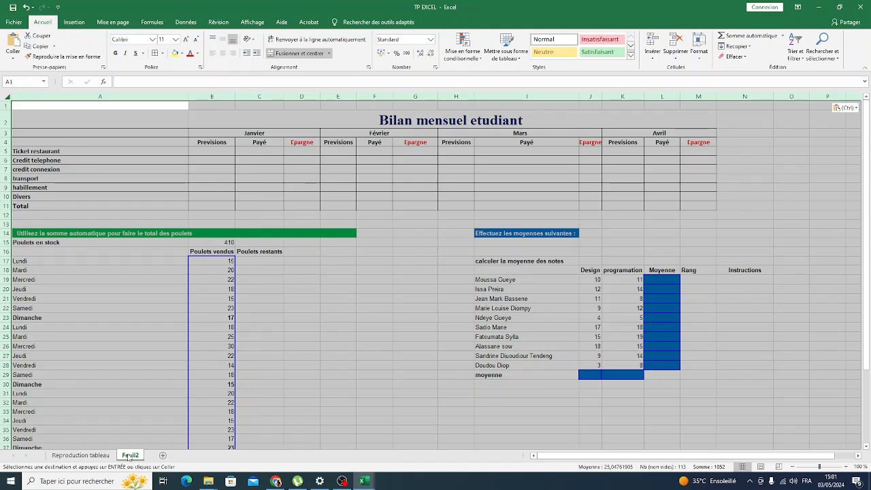
- Rename the new worksheet Feuil2 as "Fonctions de bases" and deselect the pasted content
{"action": "double_click", "coordinate": [129, 455]}
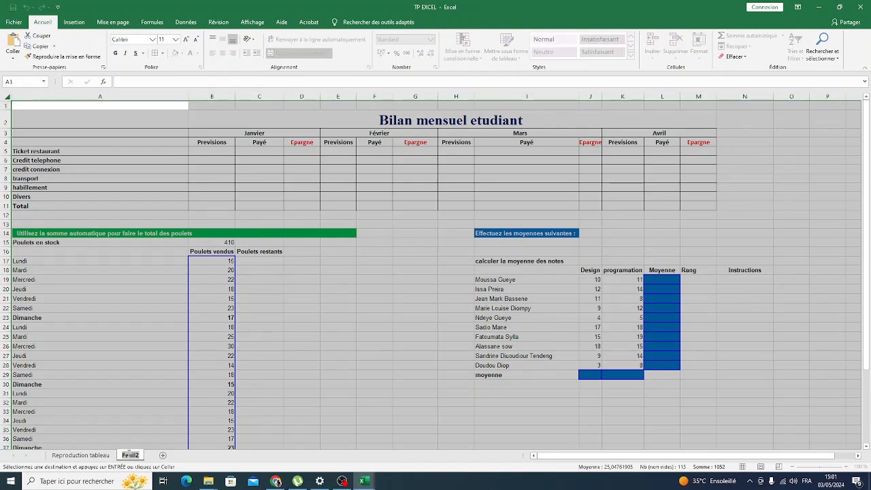
{"action": "type", "text": "Fonc"}
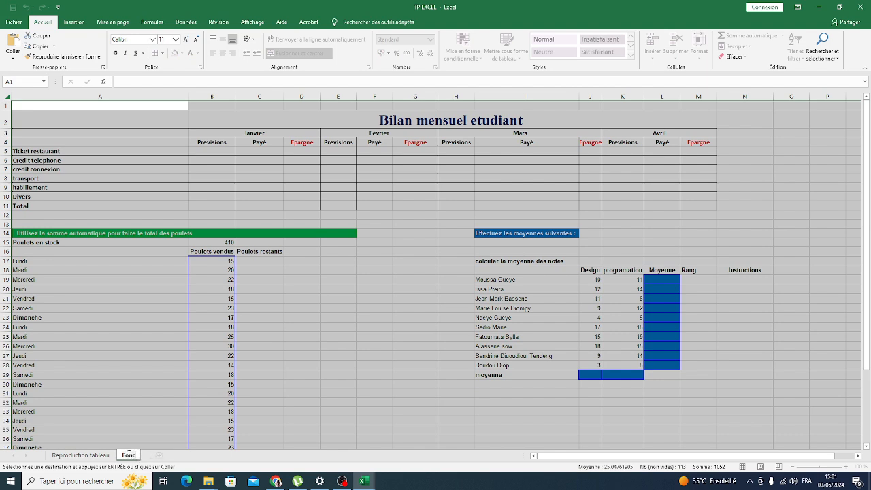
{"action": "type", "text": "tions de ba"}
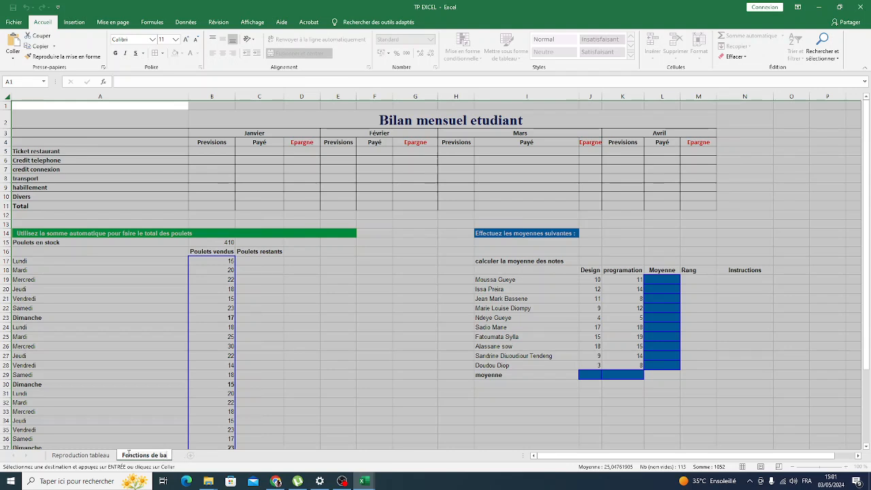
{"action": "type", "text": "ses"}
{"action": "key", "text": "Return"}
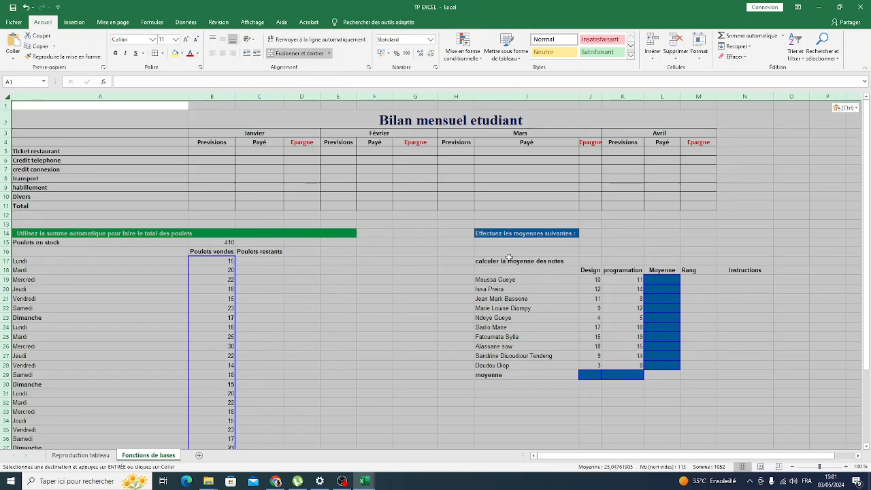
{"action": "left_click", "coordinate": [380, 257]}
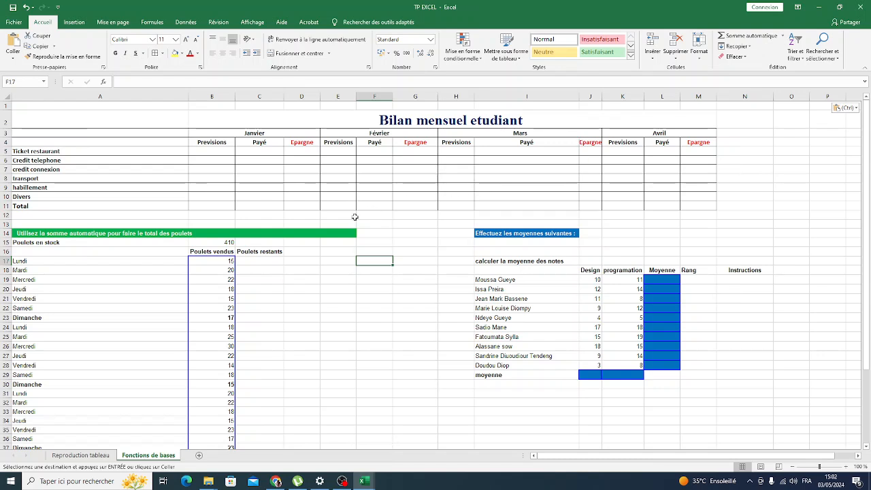
- Enter the January Previsions: 20000 for Ticket restaurant, 2200 for Credit telephone and 2000 for credit connexion
{"action": "double_click", "coordinate": [215, 150]}
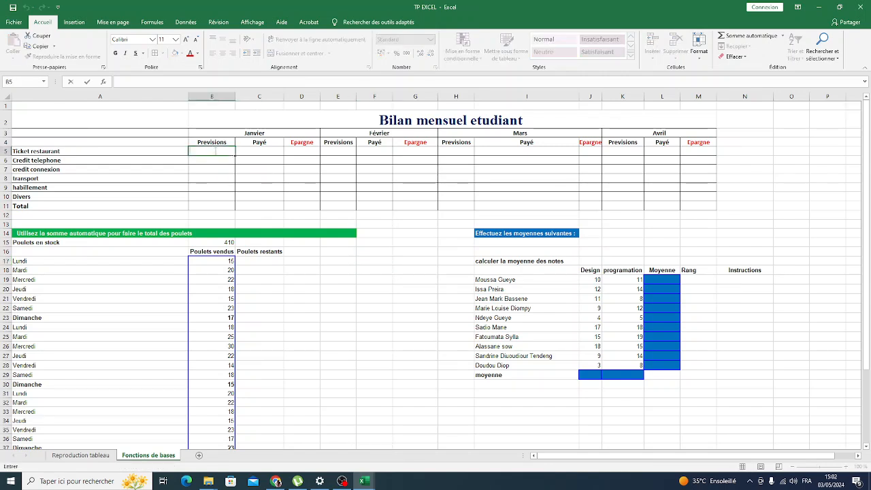
{"action": "type", "text": "2000"}
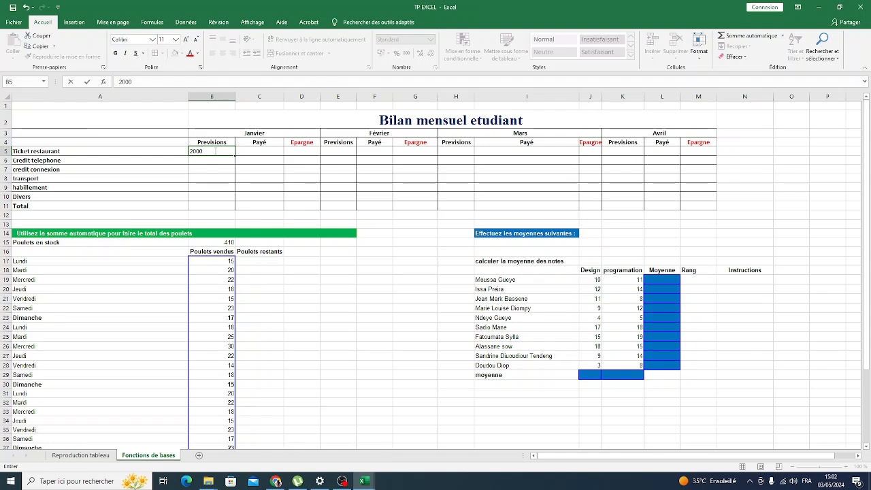
{"action": "type", "text": "0"}
{"action": "key", "text": "Return"}
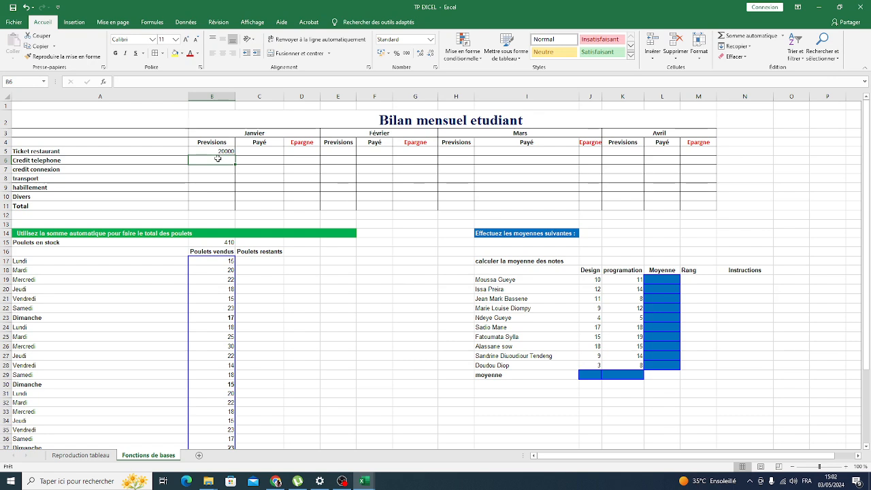
{"action": "type", "text": "2"}
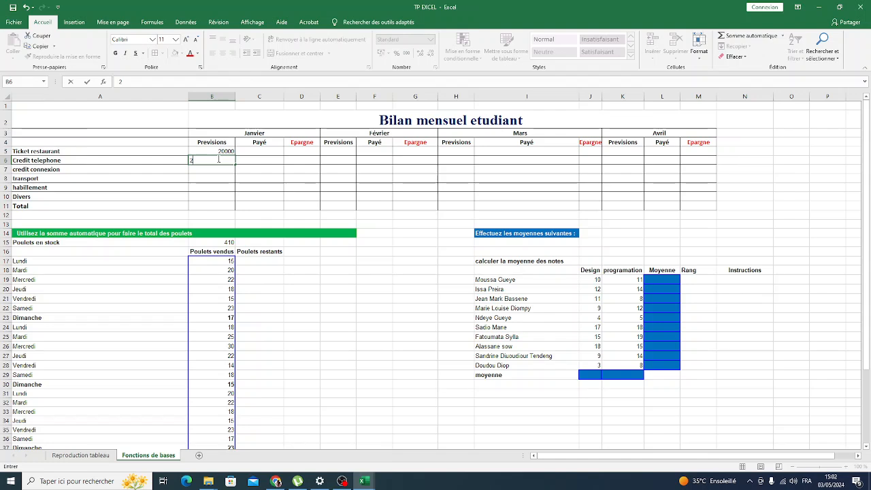
{"action": "type", "text": "200"}
{"action": "key", "text": "Return"}
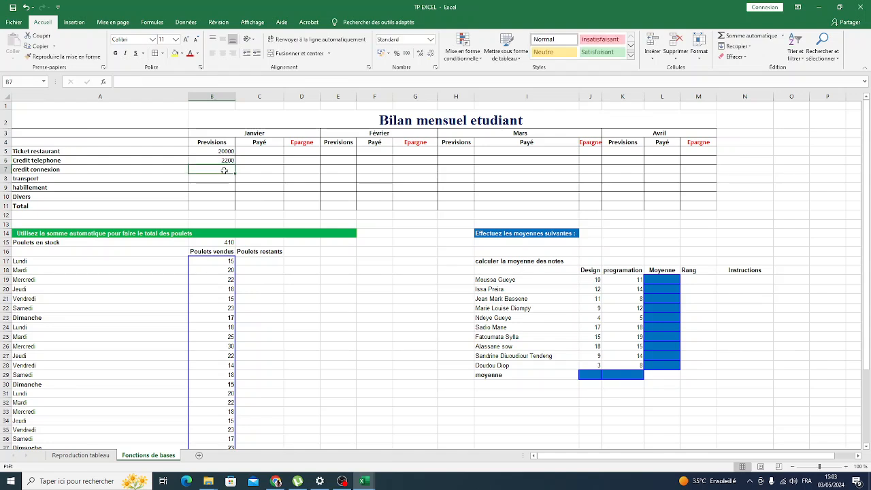
{"action": "double_click", "coordinate": [225, 170]}
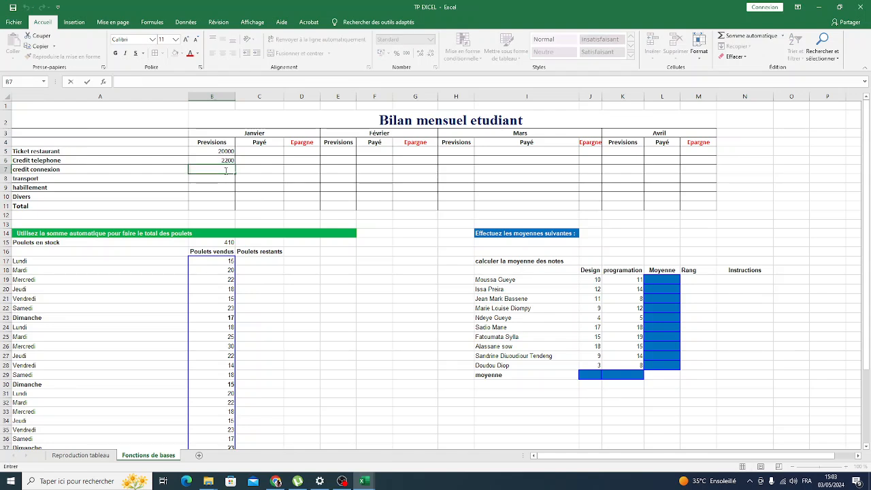
{"action": "type", "text": "2000"}
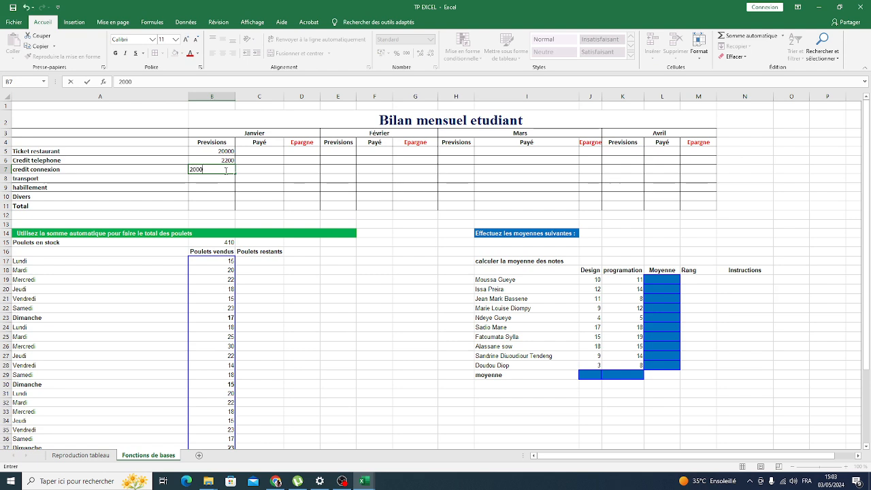
{"action": "key", "text": "Return"}
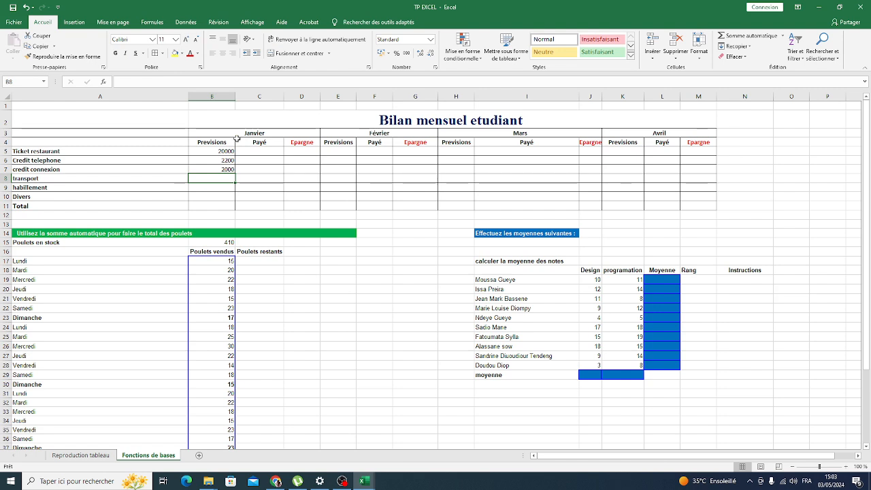
- Enter the remaining January Previsions: 1500 for transport, 8000 for habillement and 1500 for Divers
{"action": "type", "text": "150"}
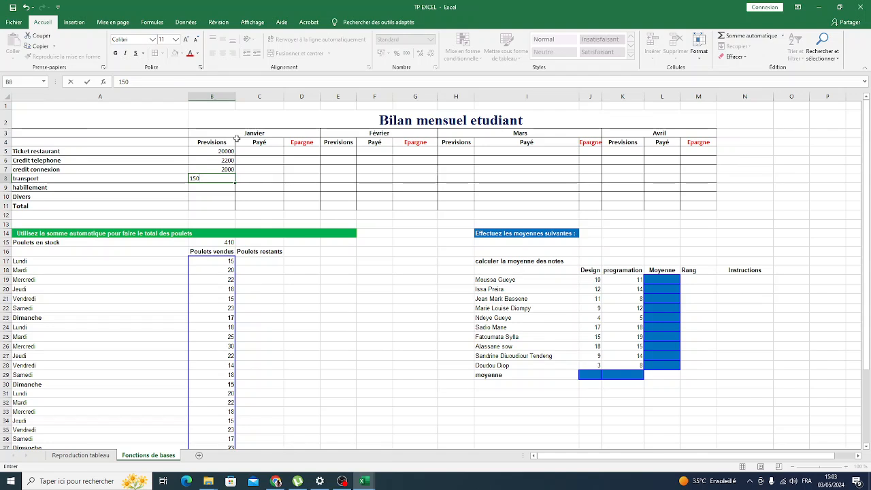
{"action": "type", "text": "0"}
{"action": "double_click", "coordinate": [208, 186]}
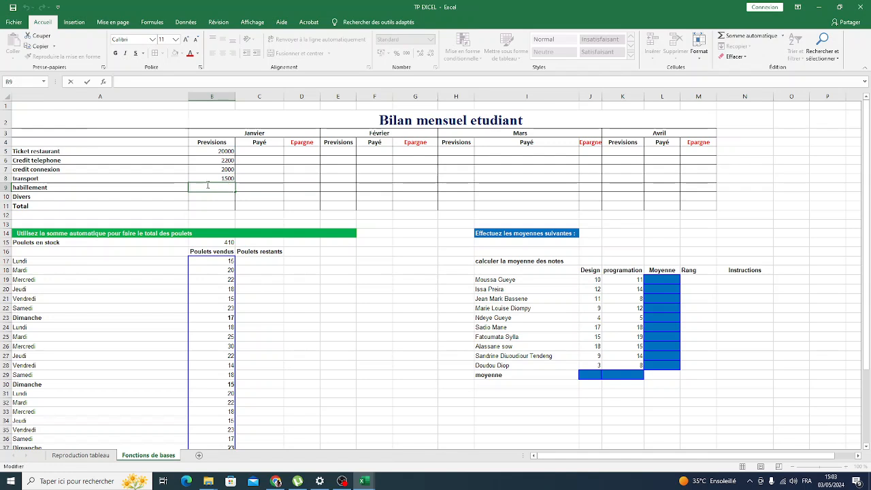
{"action": "type", "text": "8000"}
{"action": "key", "text": "Return"}
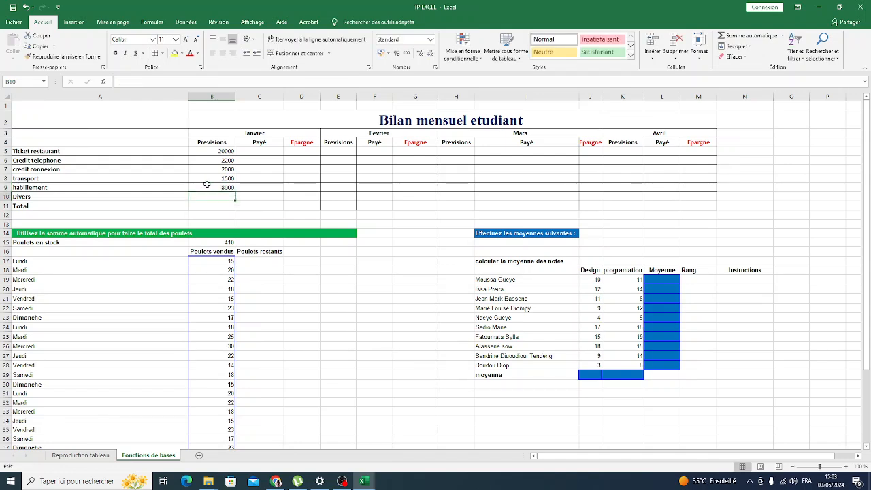
{"action": "type", "text": "1500"}
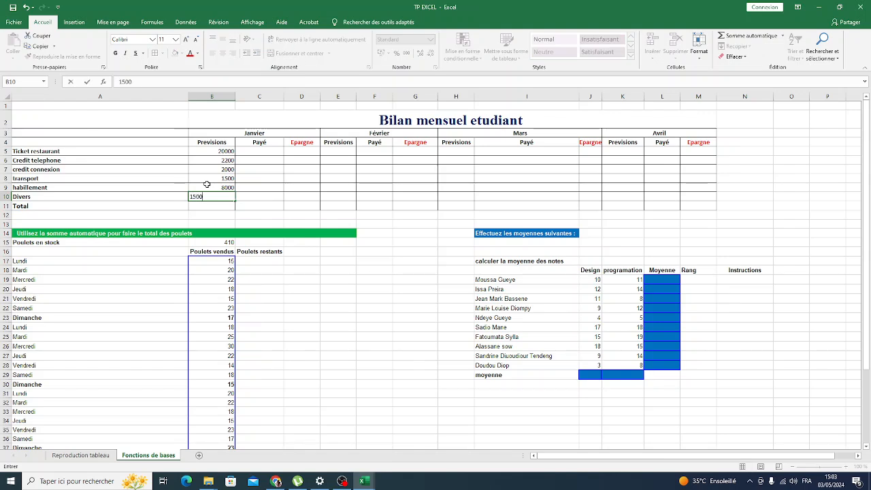
{"action": "key", "text": "Return"}
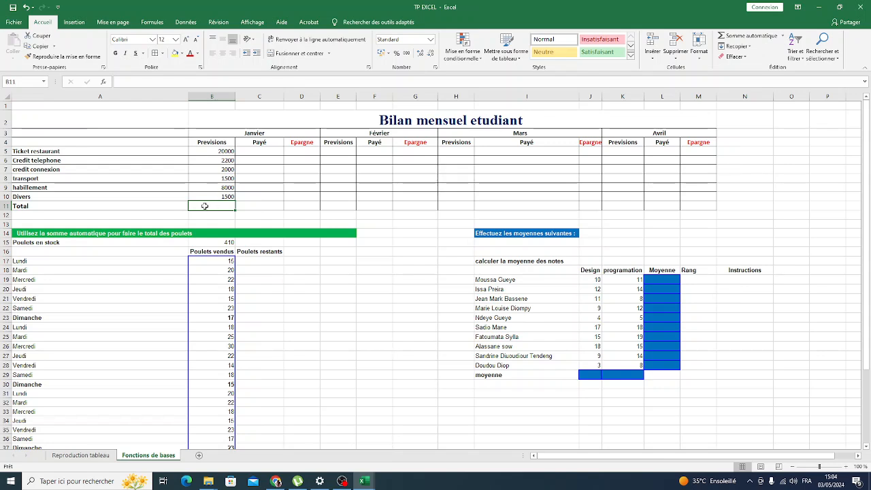
- Total the January Previsions in cell B11 with the formula =SOMME(B5:B10)
{"action": "double_click", "coordinate": [205, 206]}
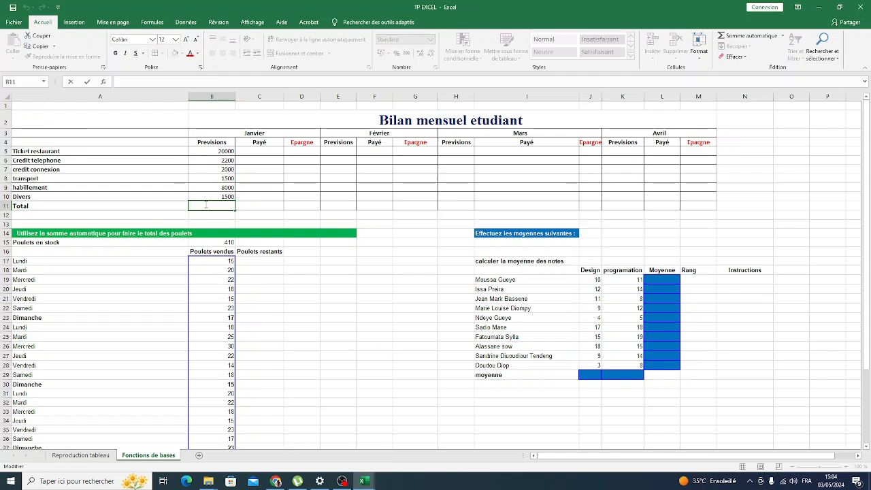
{"action": "type", "text": "="}
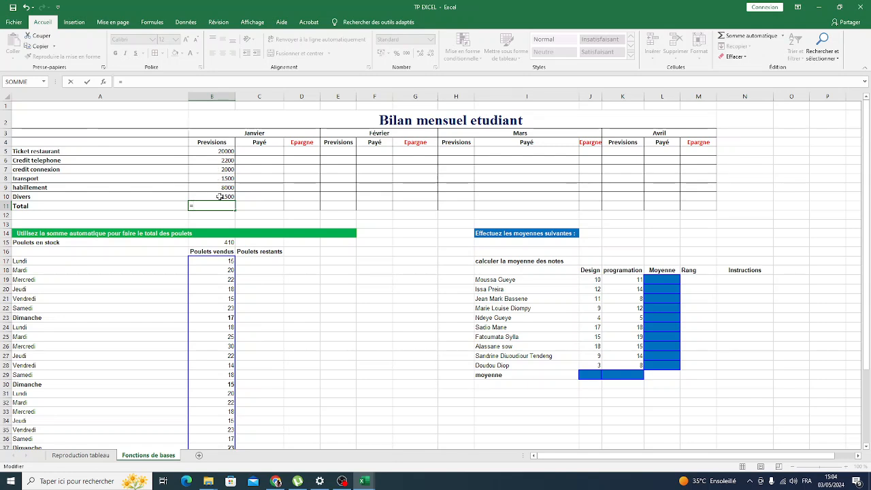
{"action": "type", "text": "s"}
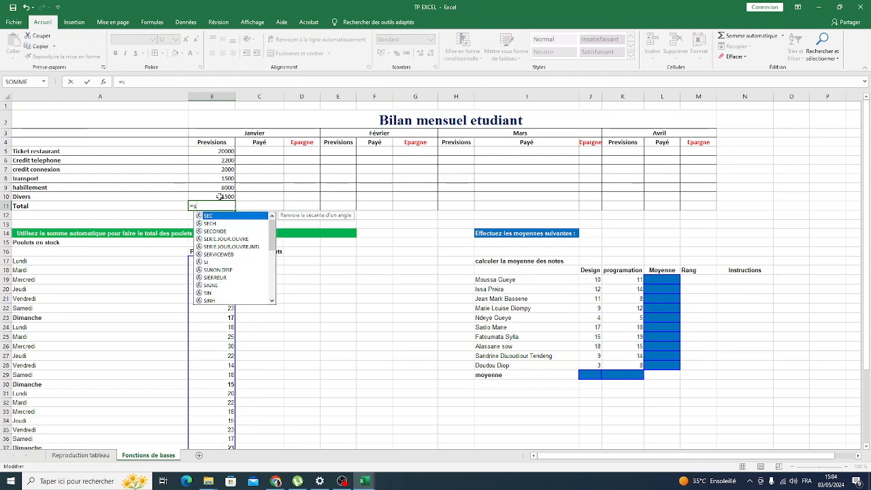
{"action": "type", "text": "om"}
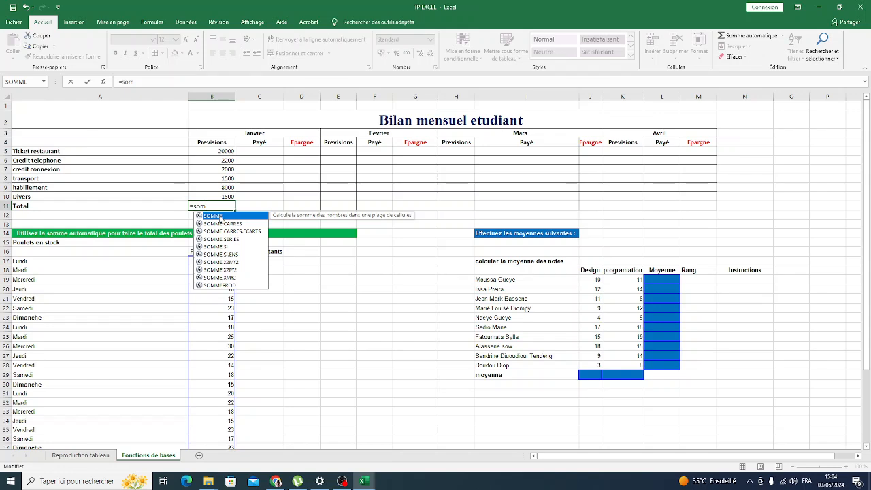
{"action": "double_click", "coordinate": [221, 216]}
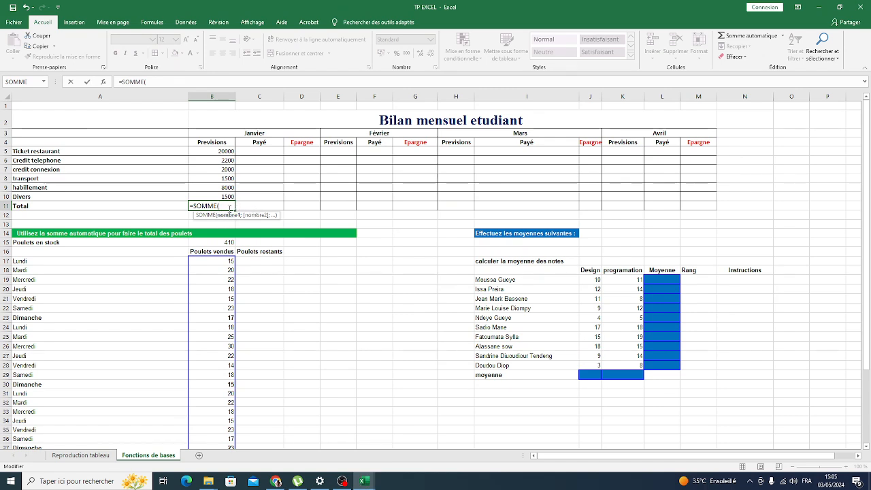
{"action": "left_click", "coordinate": [228, 152]}
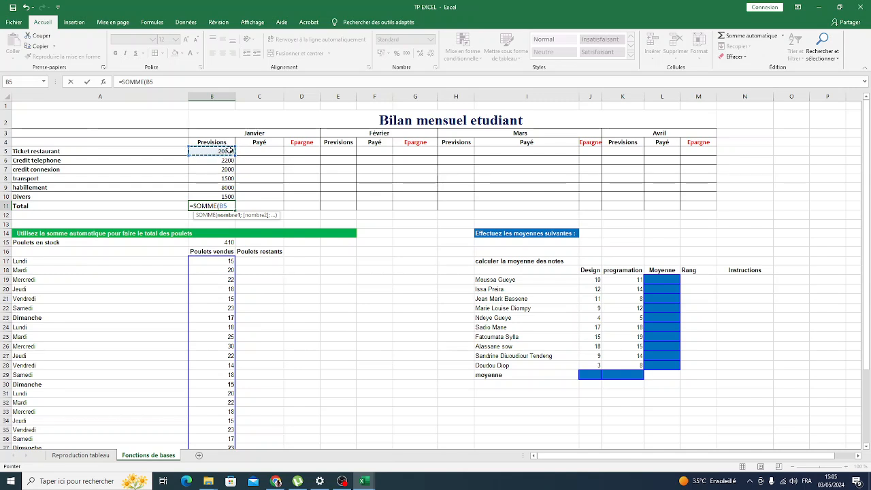
{"action": "left_click_drag", "start_coordinate": [229, 151], "coordinate": [228, 194]}
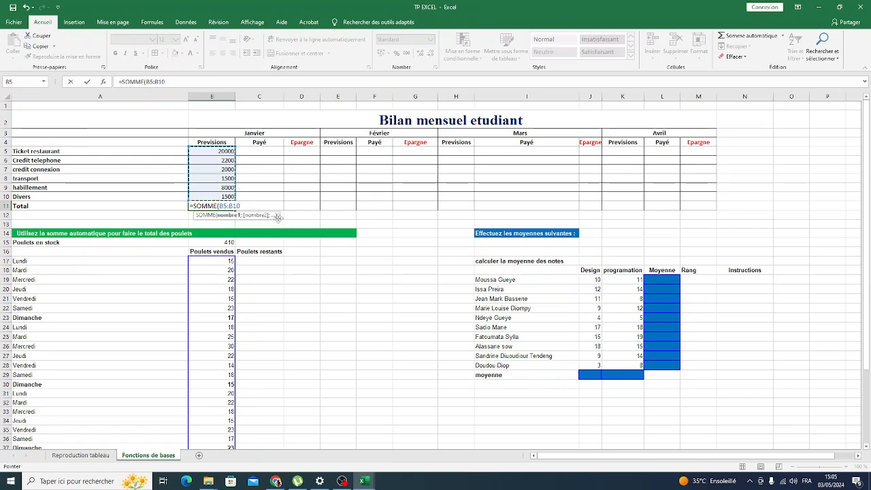
{"action": "type", "text": ")"}
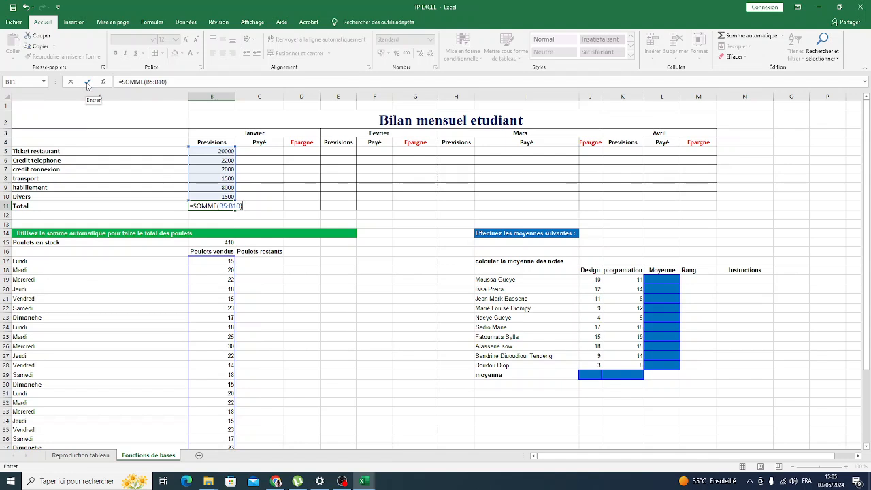
{"action": "key", "text": "Return"}
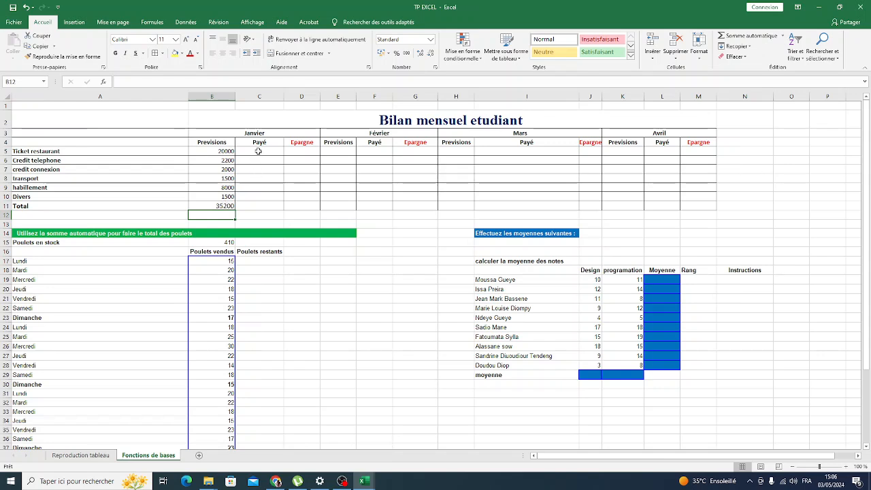
- Enter the January Payé amounts: 20600 for Ticket restaurant, 4000 for Credit telephone and 2000 for credit connexion
{"action": "left_click", "coordinate": [259, 151]}
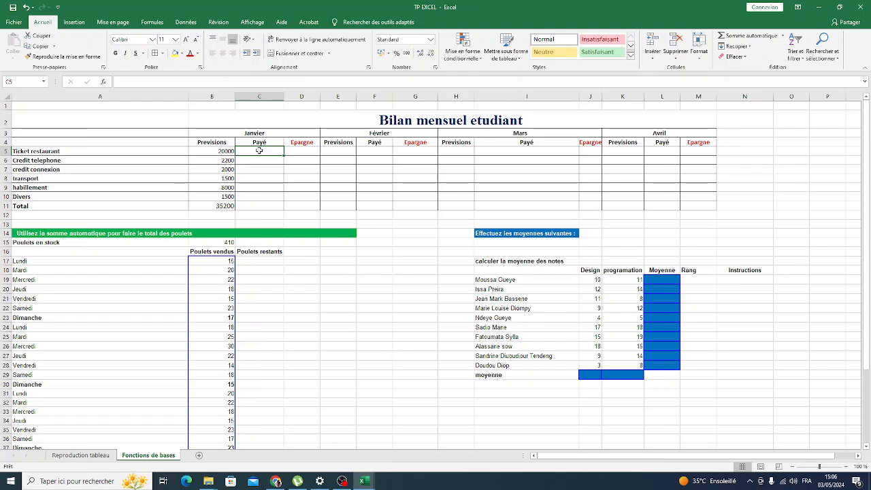
{"action": "type", "text": "20"}
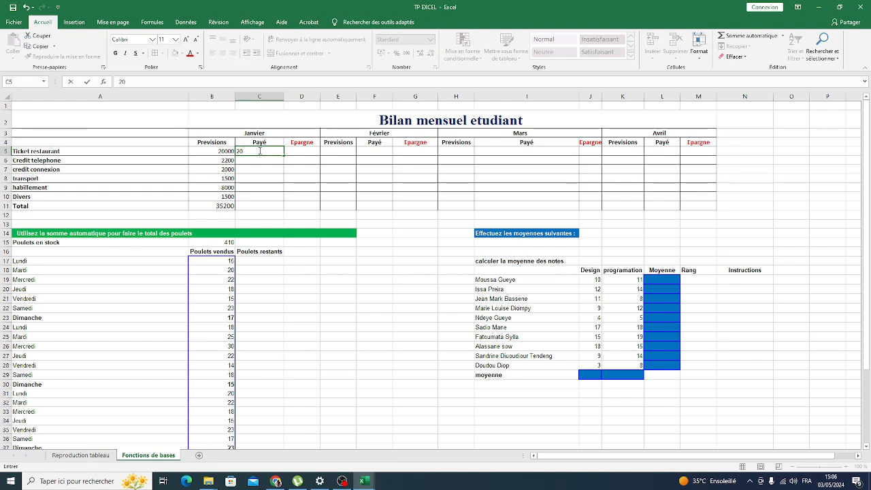
{"action": "type", "text": "600"}
{"action": "key", "text": "Return"}
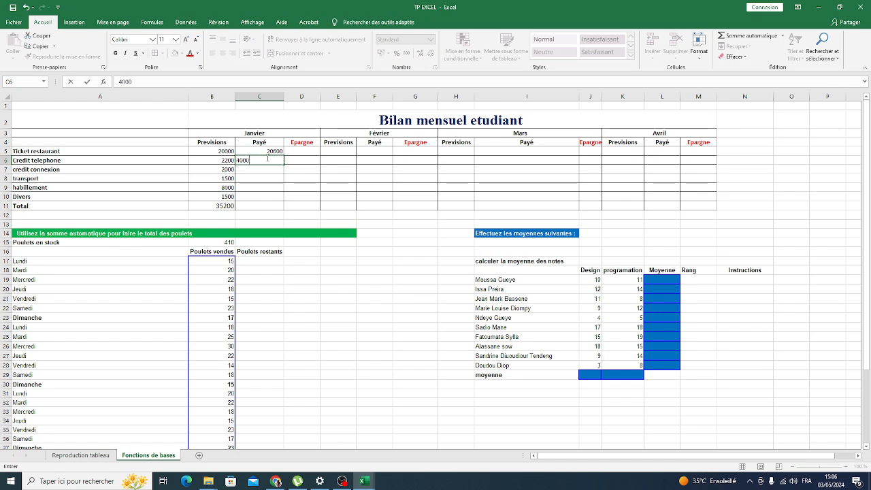
{"action": "key", "text": "Return"}
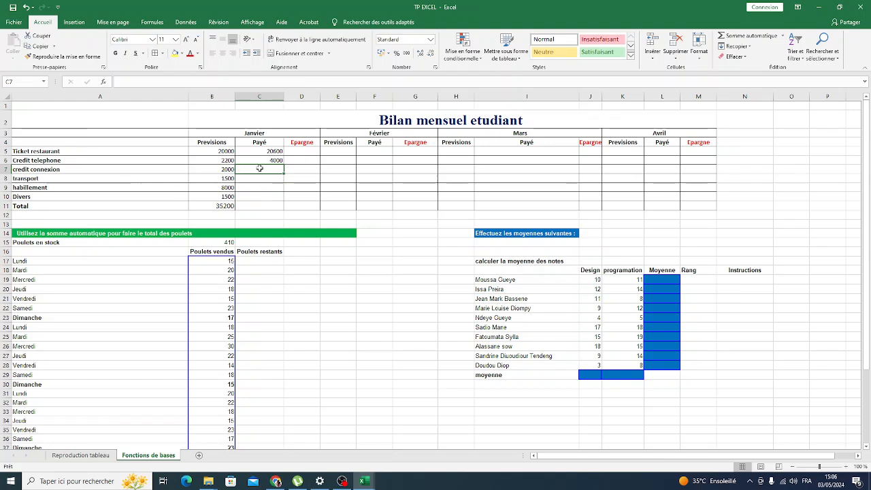
{"action": "double_click", "coordinate": [260, 169]}
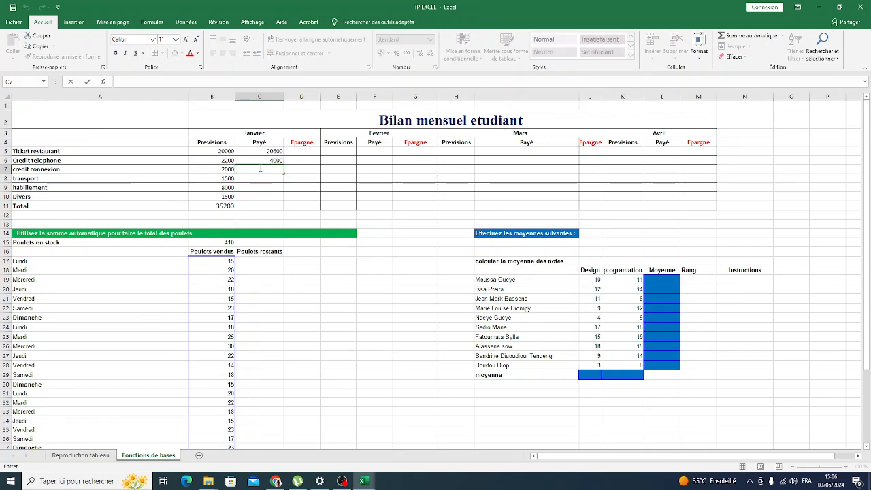
{"action": "type", "text": "2000"}
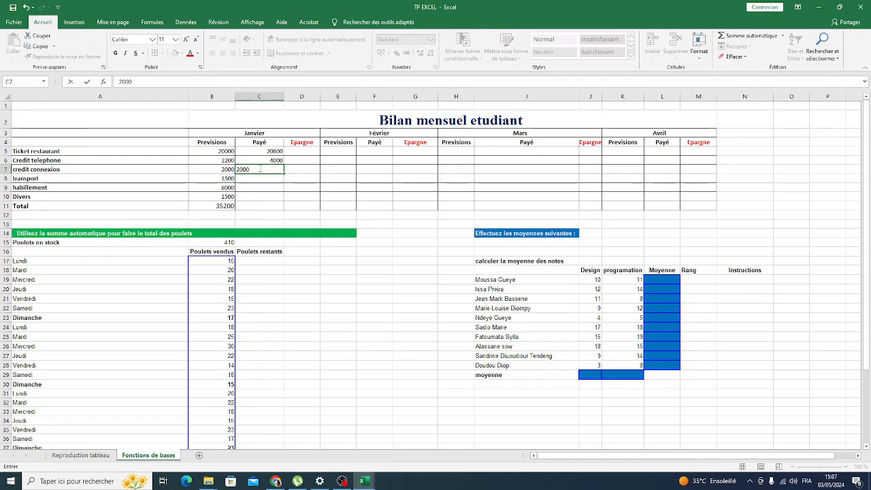
{"action": "key", "text": "Return"}
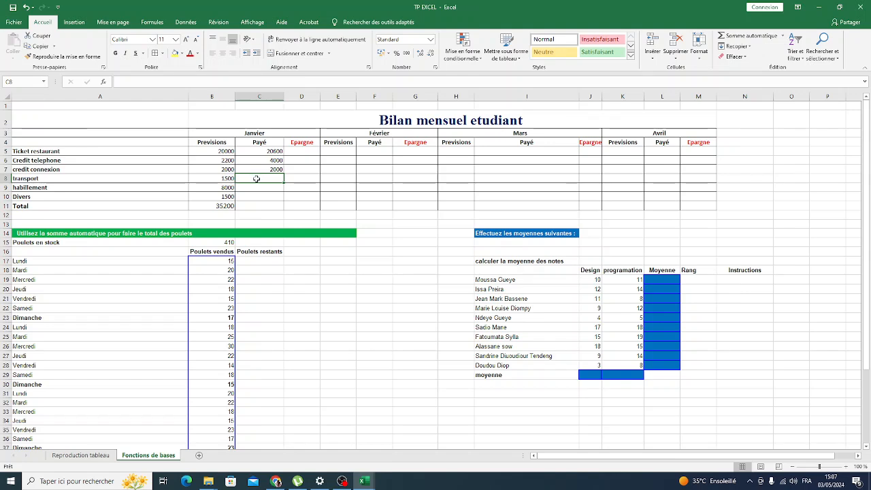
- Enter the remaining January Payé amounts: 0 for transport, 0 for habillement and 1000 for Divers
{"action": "type", "text": "0"}
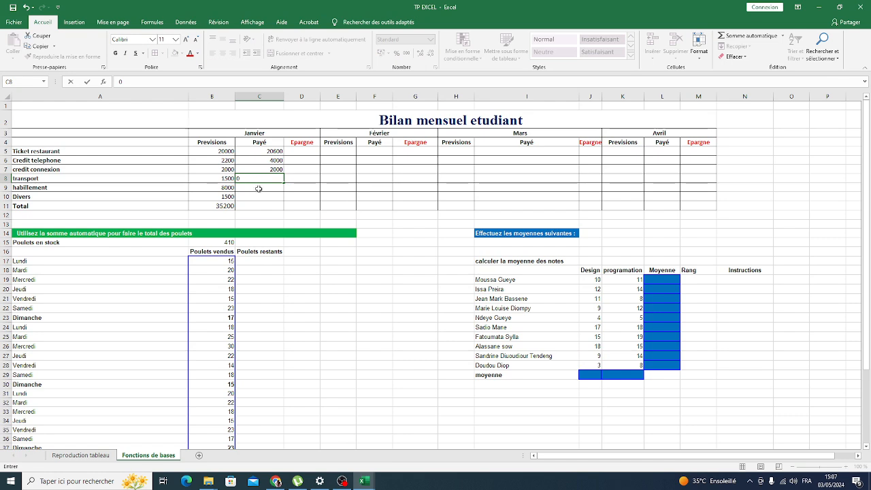
{"action": "left_click", "coordinate": [260, 189]}
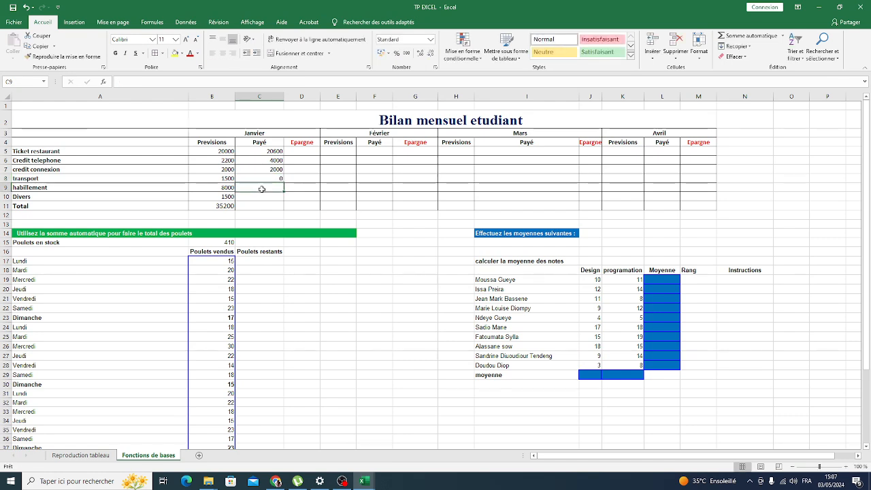
{"action": "type", "text": "0"}
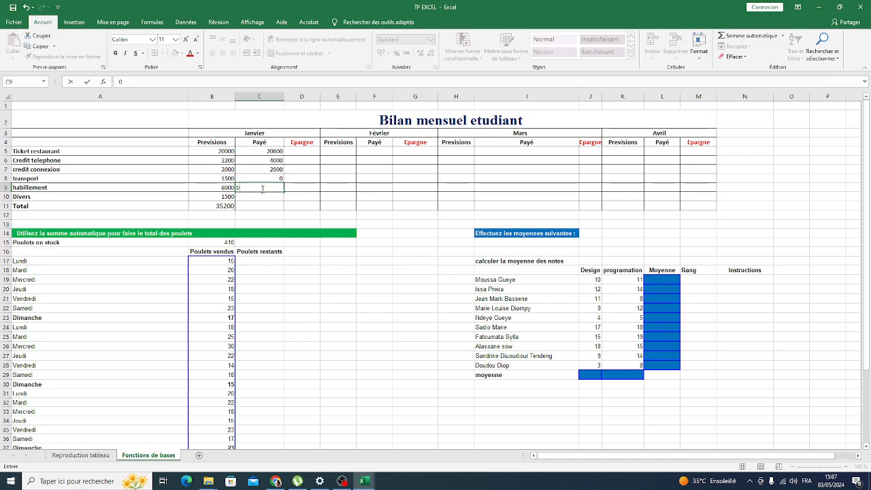
{"action": "left_click", "coordinate": [261, 195]}
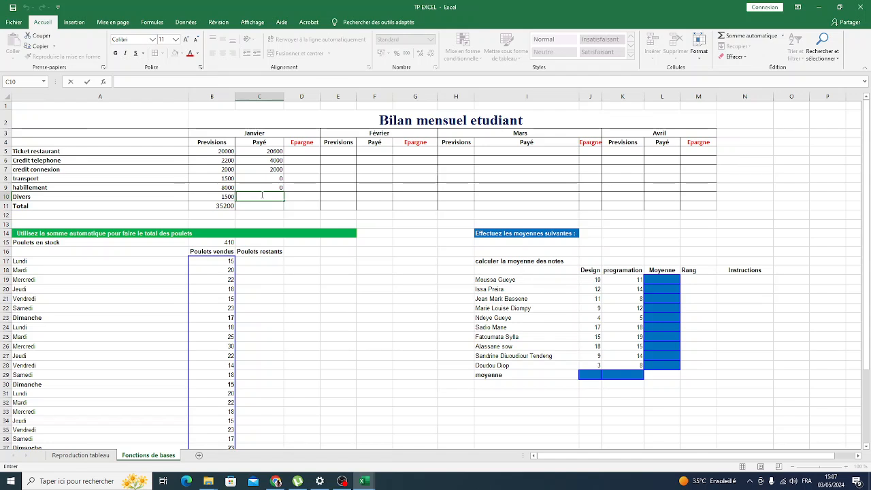
{"action": "type", "text": "1000"}
{"action": "key", "text": "Return"}
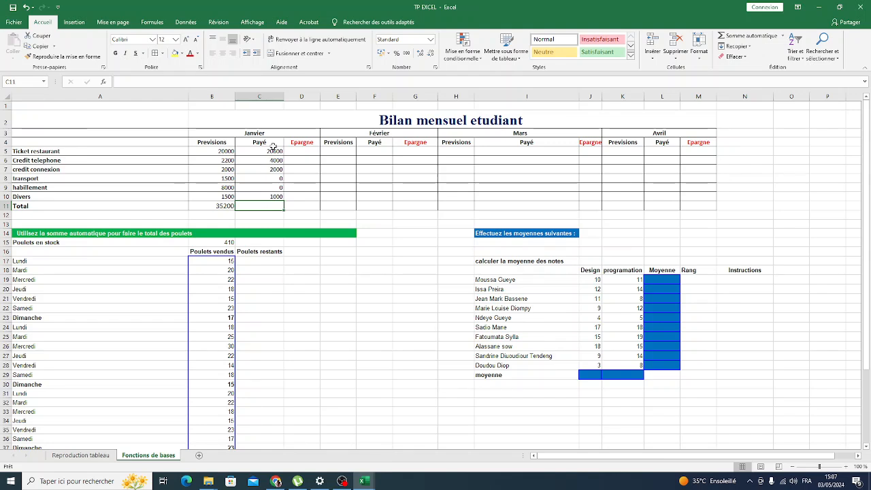
- Copy the Previsions total formula from B11 across to the January Payé total in C11 and check its cell range
{"action": "double_click", "coordinate": [224, 206]}
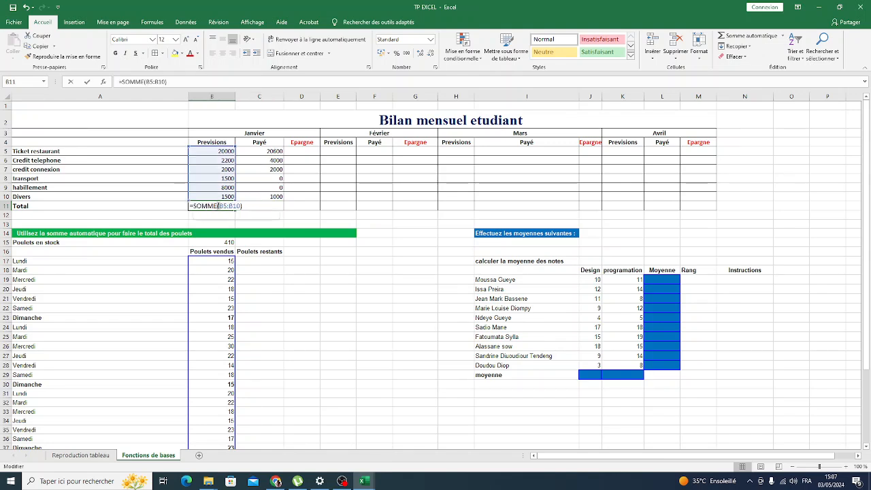
{"action": "left_click", "coordinate": [274, 196]}
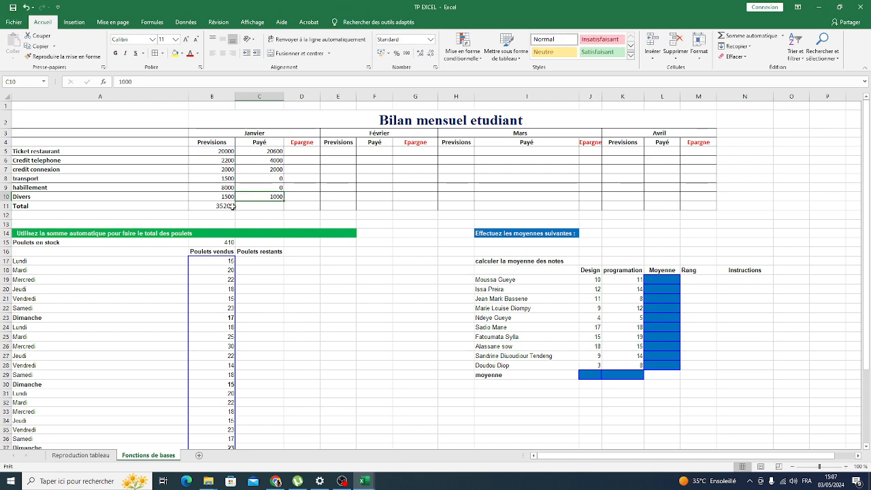
{"action": "left_click", "coordinate": [233, 207]}
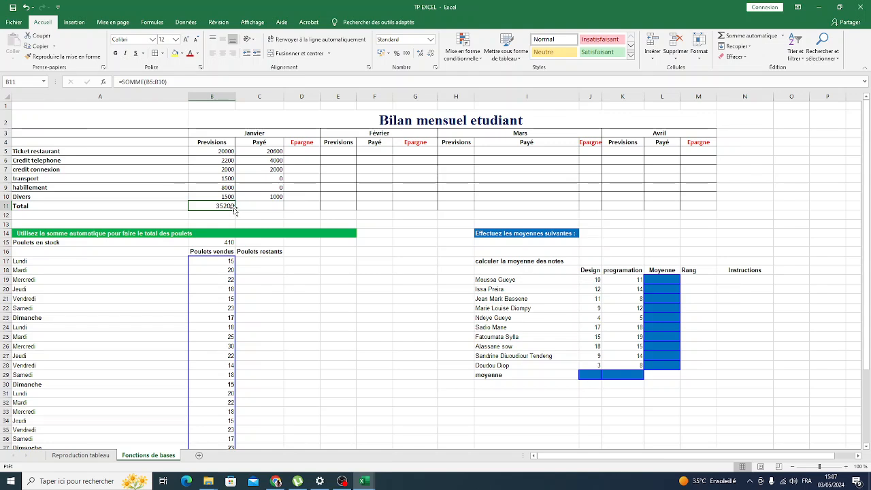
{"action": "left_click_drag", "start_coordinate": [236, 209], "coordinate": [275, 210]}
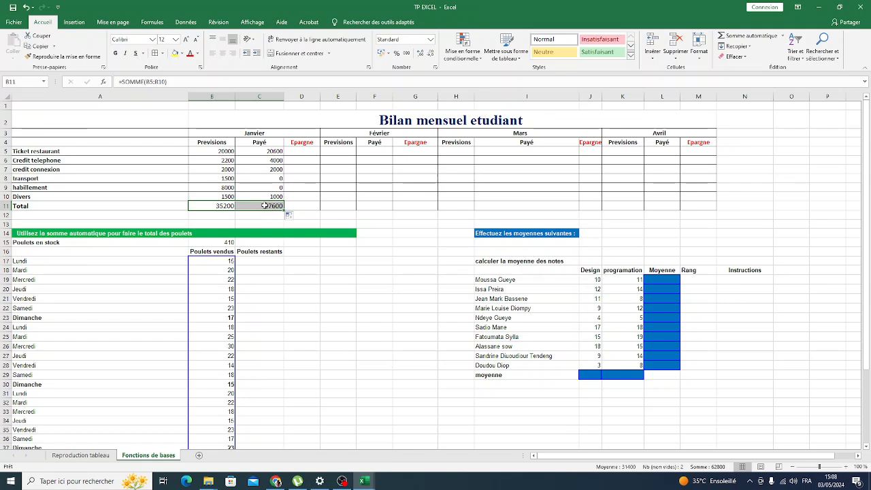
{"action": "left_click", "coordinate": [265, 205]}
{"action": "double_click", "coordinate": [265, 206]}
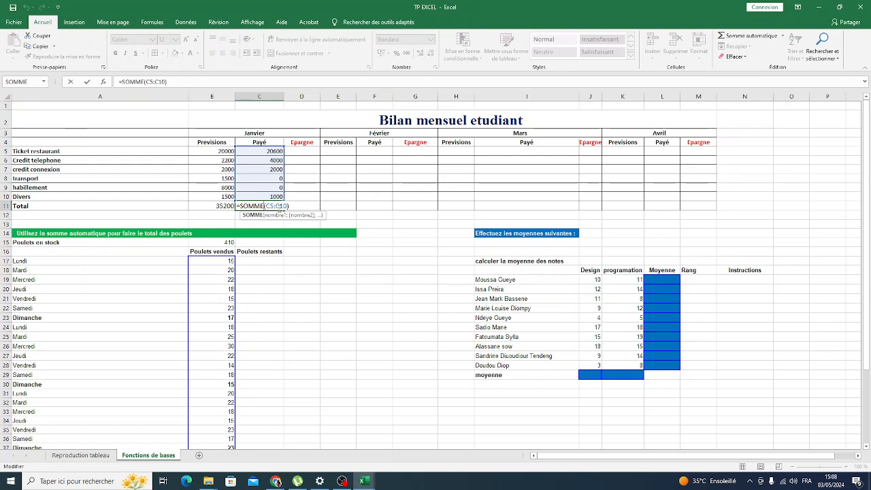
{"action": "key", "text": "Return"}
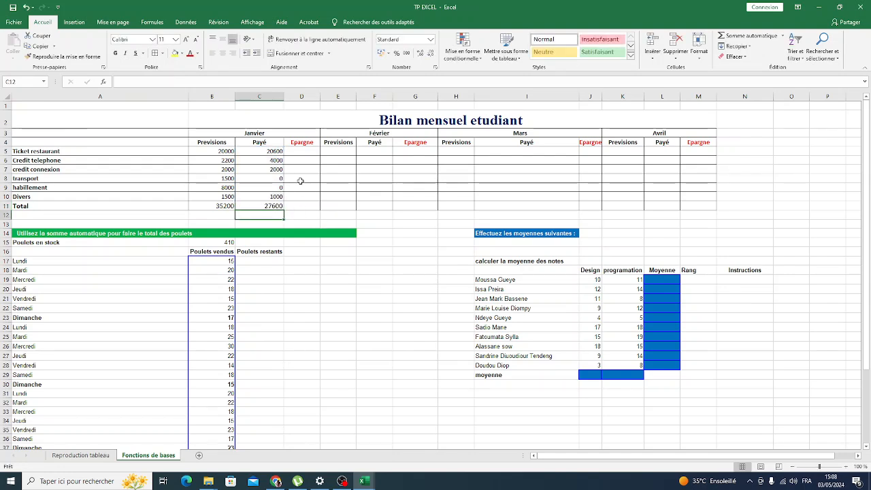
- Calculate the January Epargne for Ticket restaurant in D5 as =B5-C5 and fill the formula down to the Divers row
{"action": "left_click", "coordinate": [299, 152]}
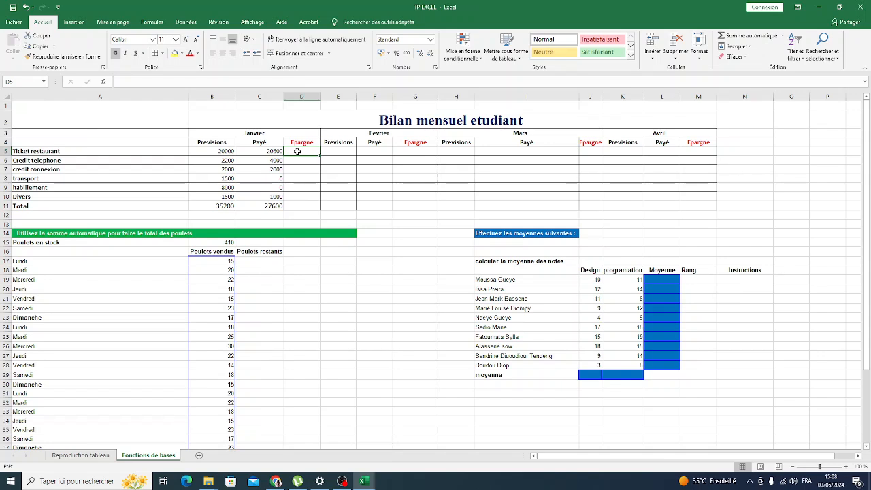
{"action": "double_click", "coordinate": [298, 152]}
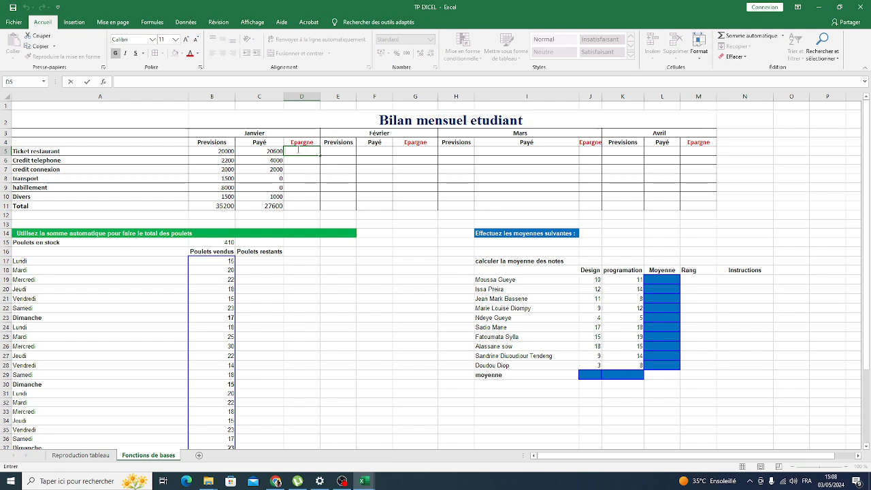
{"action": "type", "text": "="}
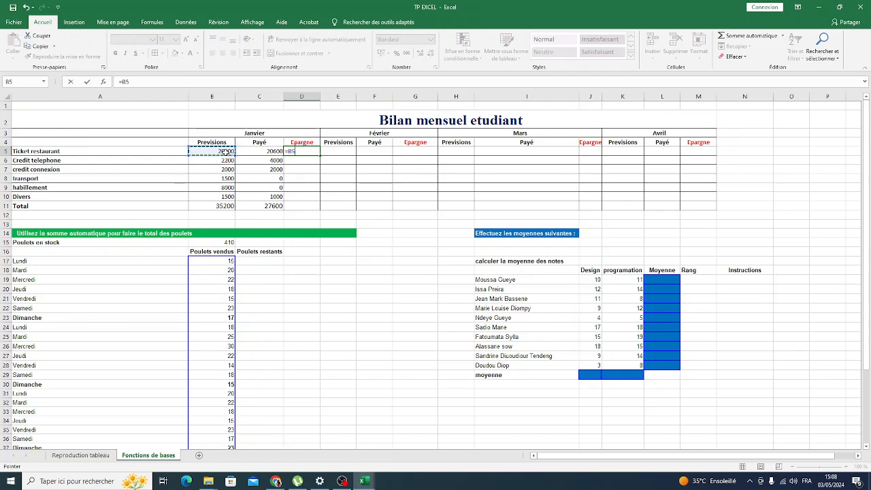
{"action": "left_click", "coordinate": [225, 152]}
{"action": "type", "text": "-"}
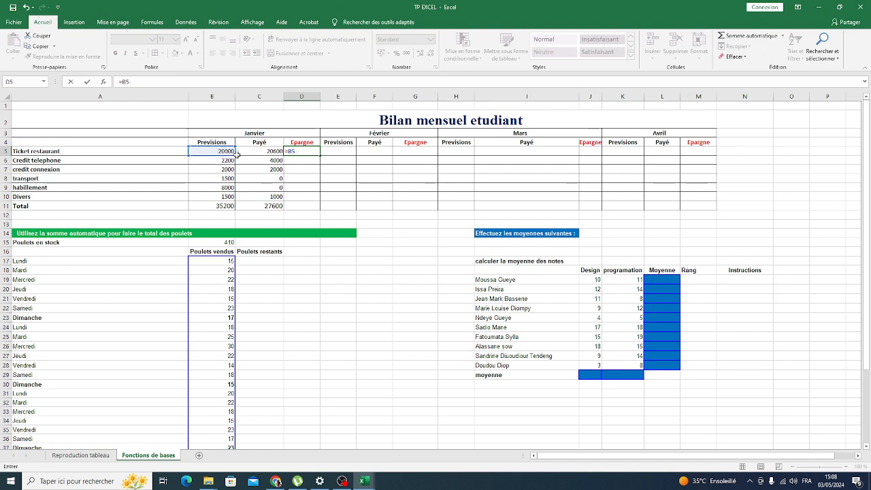
{"action": "left_click", "coordinate": [267, 151]}
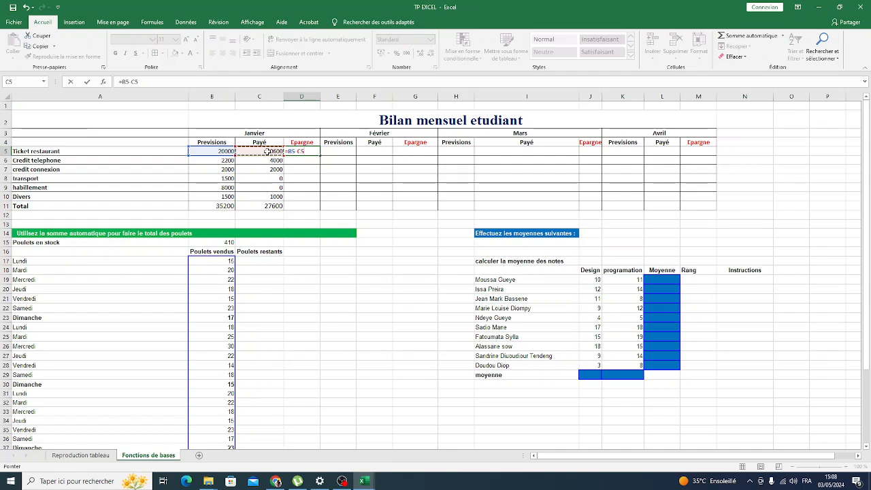
{"action": "key", "text": "Return"}
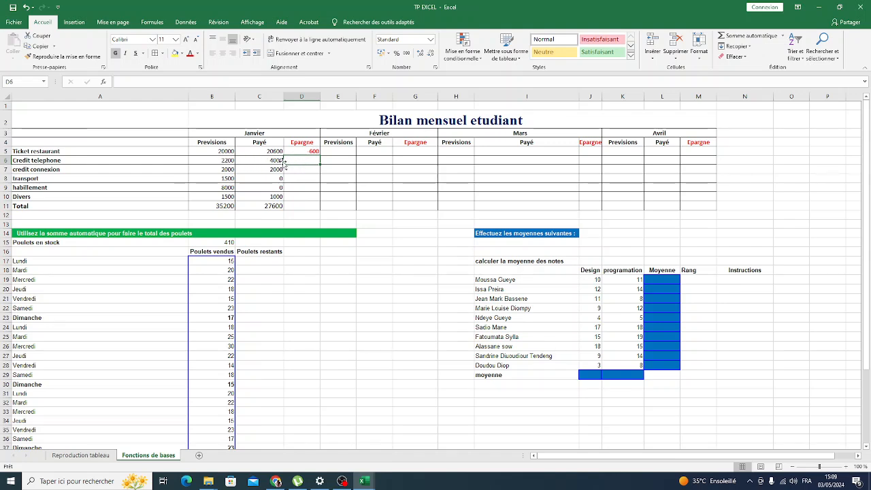
{"action": "left_click", "coordinate": [303, 151]}
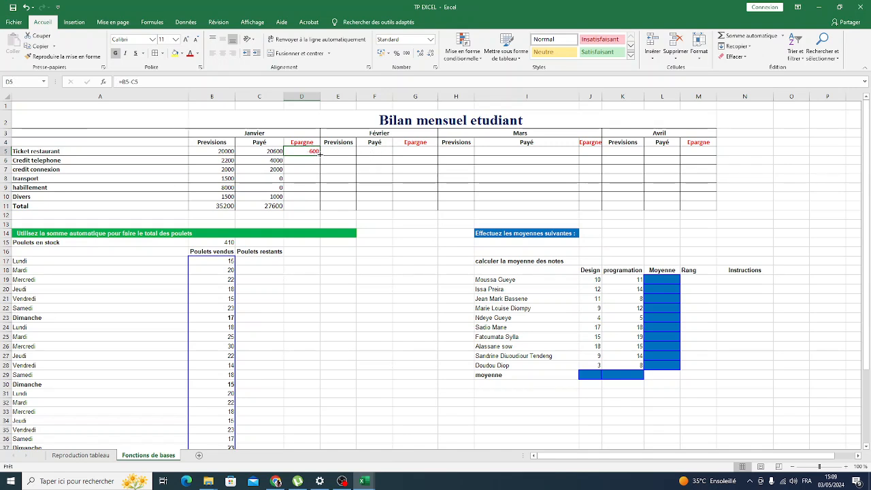
{"action": "double_click", "coordinate": [320, 155]}
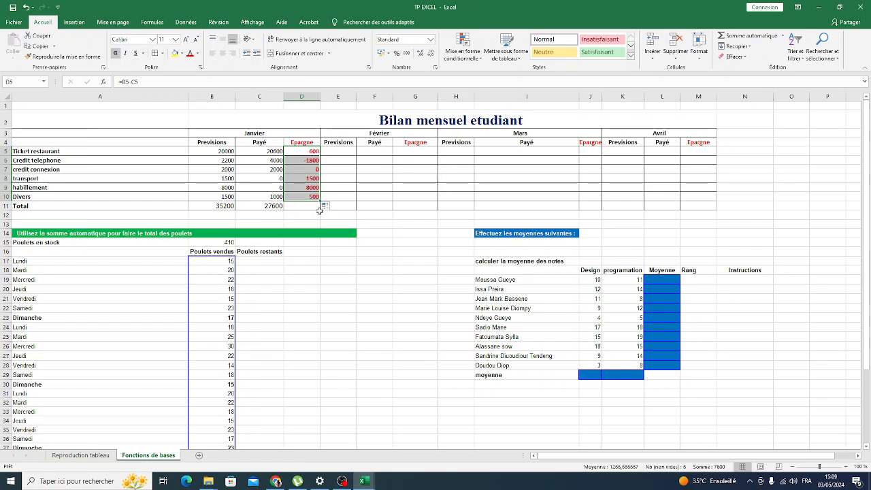
- Extend the January Epargne formula from the Divers row down to the Total row in D11
{"action": "left_click_drag", "start_coordinate": [322, 200], "coordinate": [322, 213]}
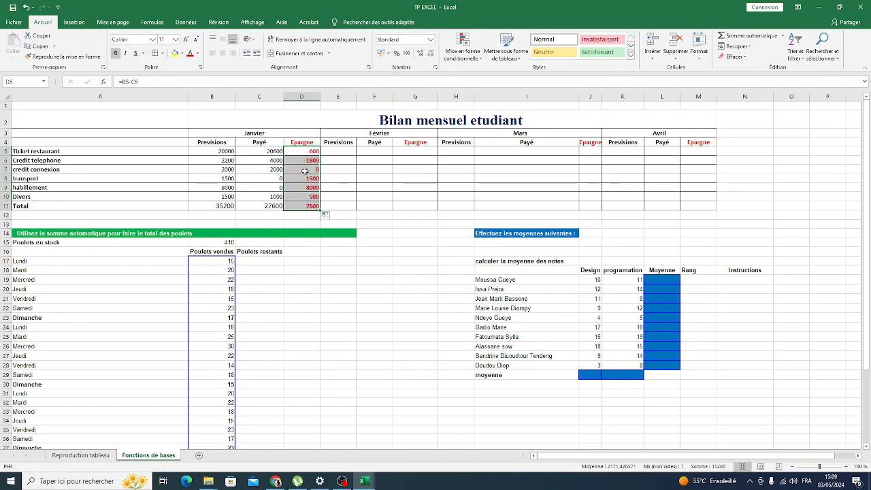
{"action": "left_click", "coordinate": [307, 214]}
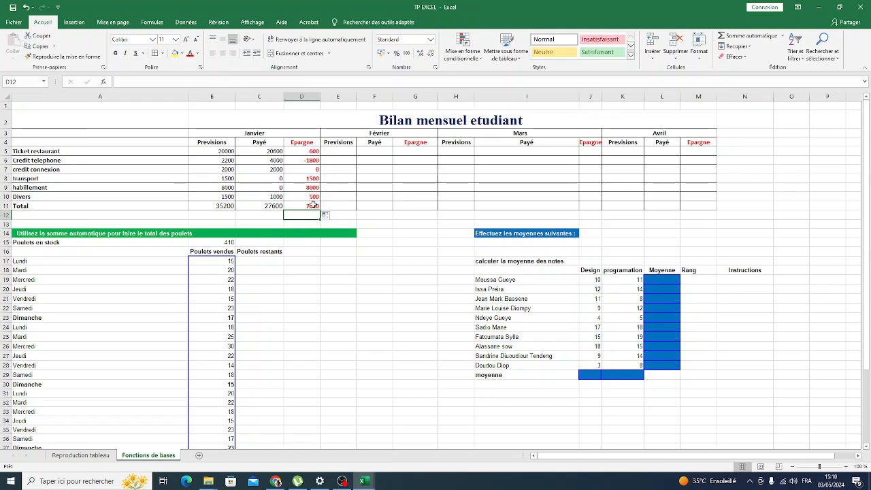
- Copy the January figures and formulas in B5:D11 into the February block E5:G11
{"action": "left_click", "coordinate": [346, 151]}
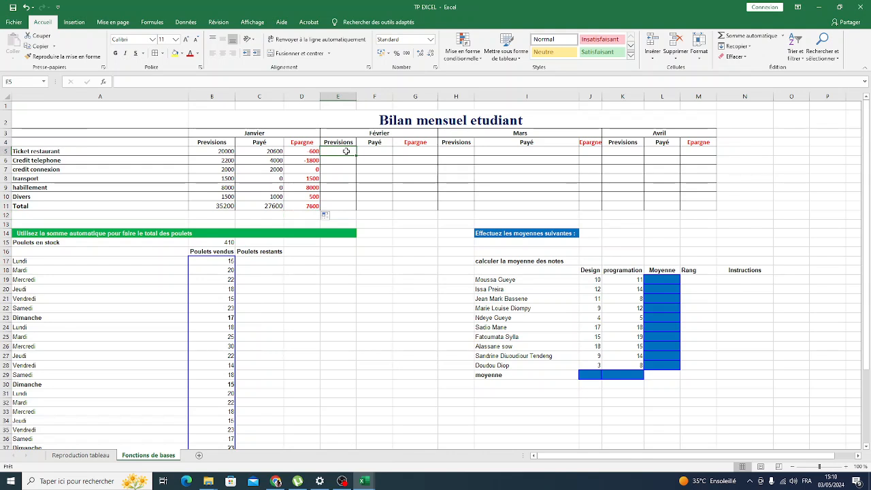
{"action": "left_click", "coordinate": [227, 155]}
{"action": "key", "text": "ctrl+Down"}
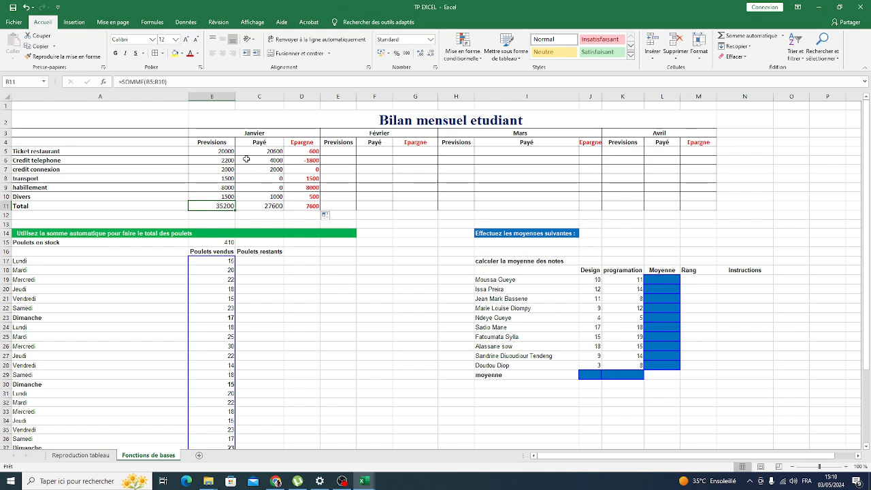
{"action": "left_click_drag", "start_coordinate": [223, 155], "coordinate": [303, 202]}
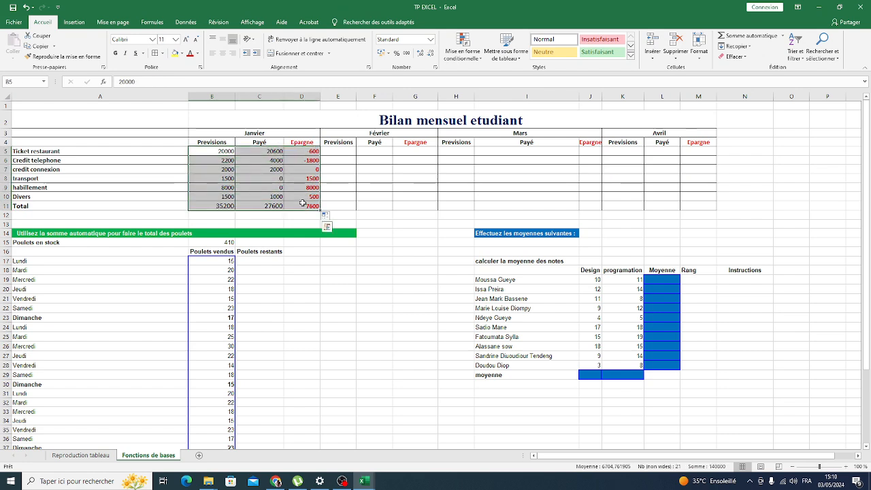
{"action": "key", "text": "ctrl+c"}
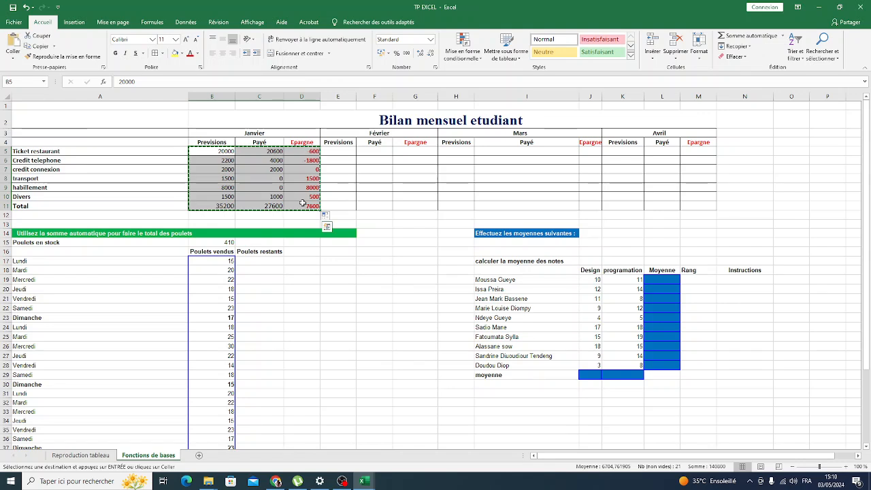
{"action": "left_click_drag", "start_coordinate": [338, 151], "coordinate": [406, 206]}
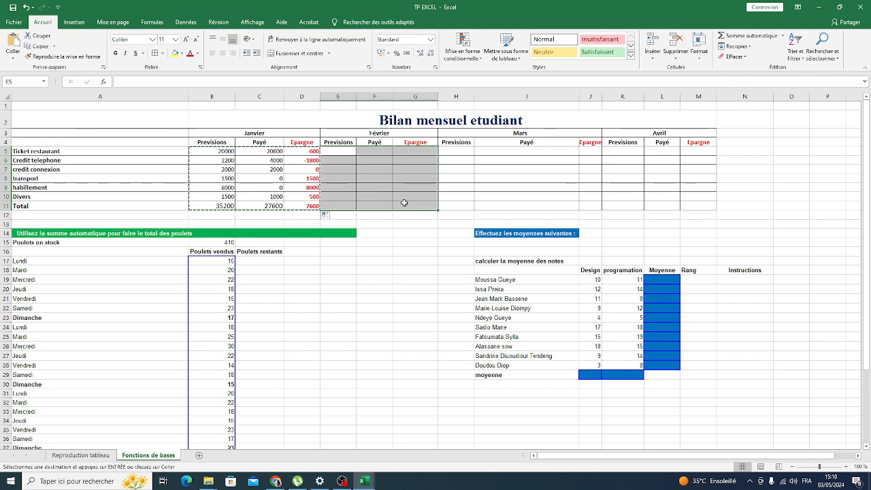
{"action": "key", "text": "ctrl+v"}
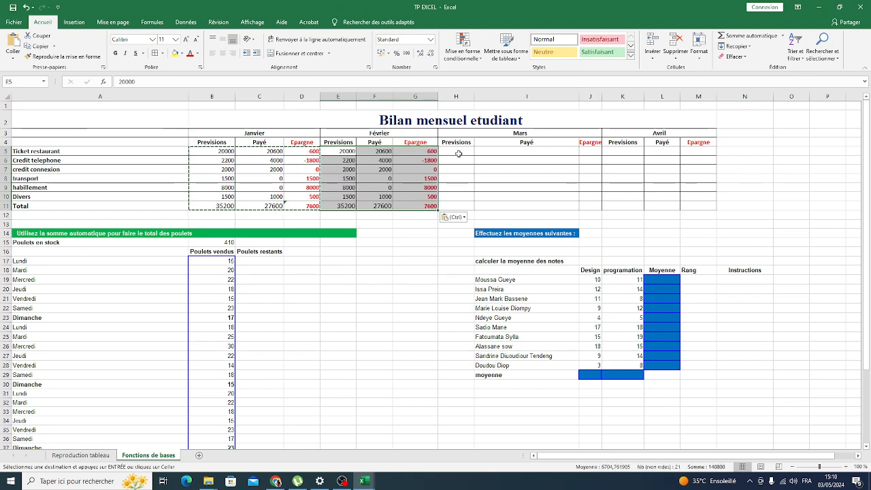
{"action": "left_click_drag", "start_coordinate": [458, 150], "coordinate": [477, 157]}
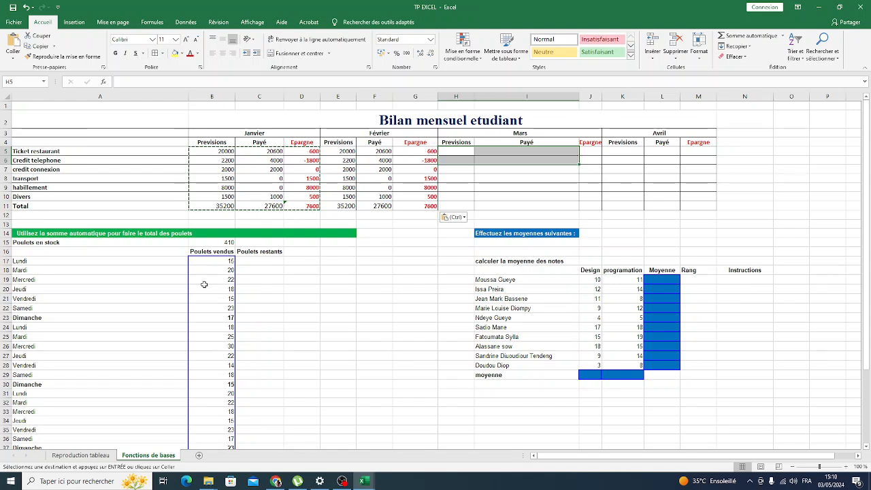
{"action": "left_click", "coordinate": [455, 150]}
{"action": "left_click_drag", "start_coordinate": [520, 178], "coordinate": [586, 203]}
{"action": "left_click", "coordinate": [588, 203]}
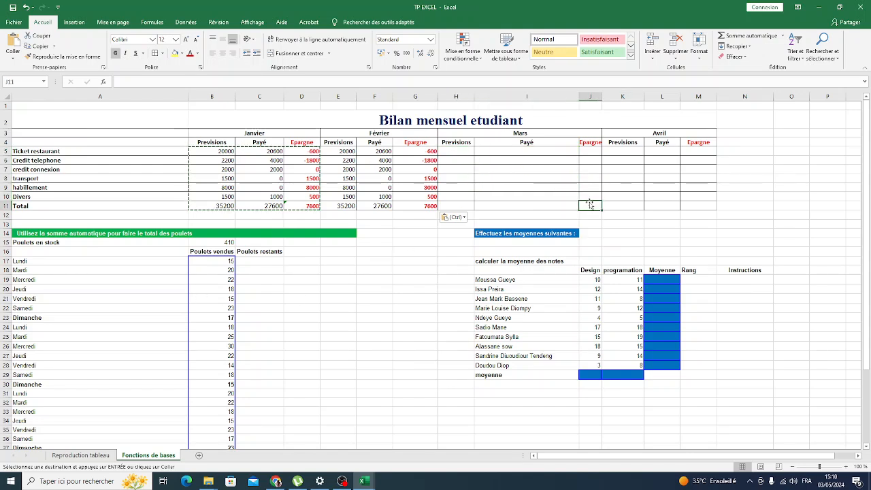
{"action": "left_click_drag", "start_coordinate": [575, 170], "coordinate": [231, 161]}
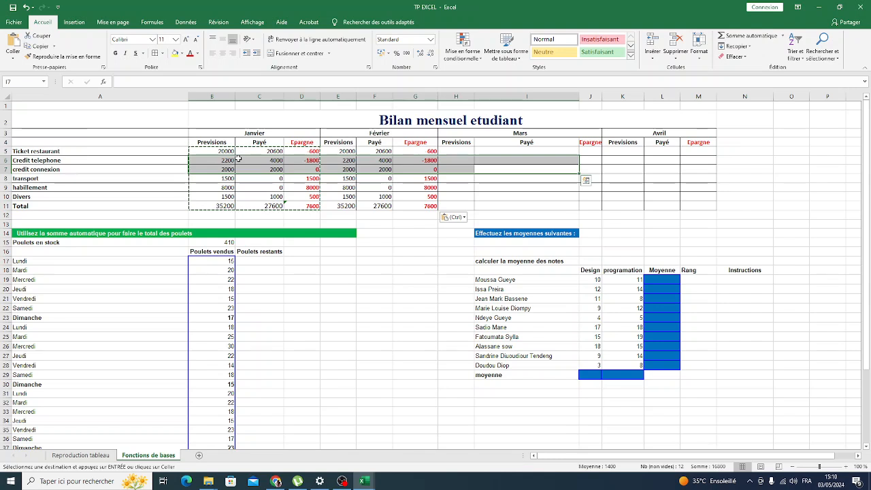
{"action": "key", "text": "Escape"}
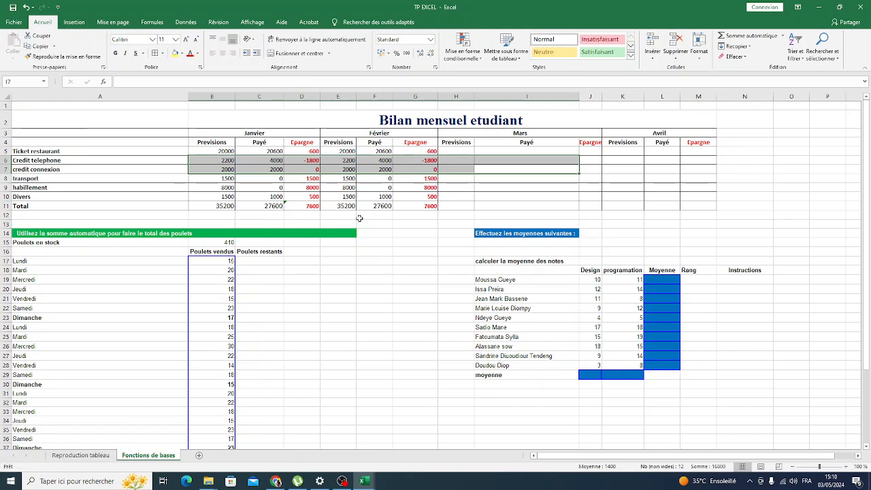
{"action": "double_click", "coordinate": [445, 150]}
{"action": "left_click", "coordinate": [515, 195]}
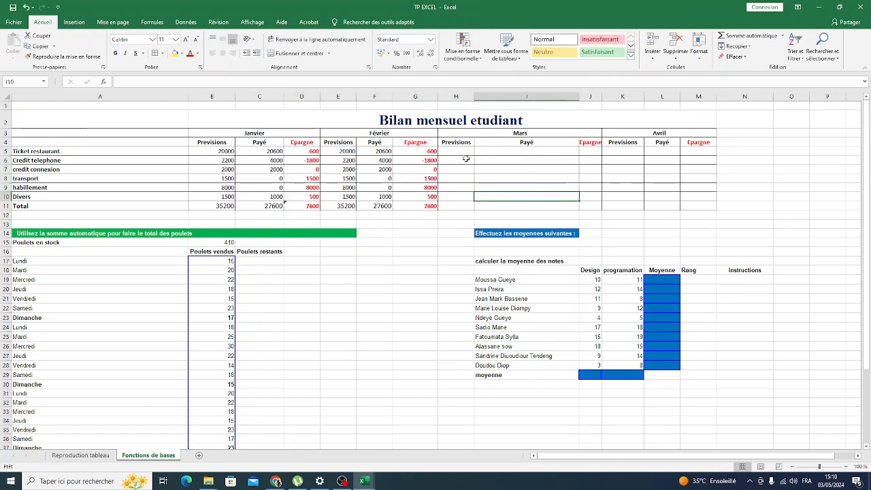
{"action": "left_click_drag", "start_coordinate": [465, 152], "coordinate": [562, 189]}
{"action": "left_click_drag", "start_coordinate": [533, 187], "coordinate": [578, 205]}
{"action": "left_click", "coordinate": [585, 206]}
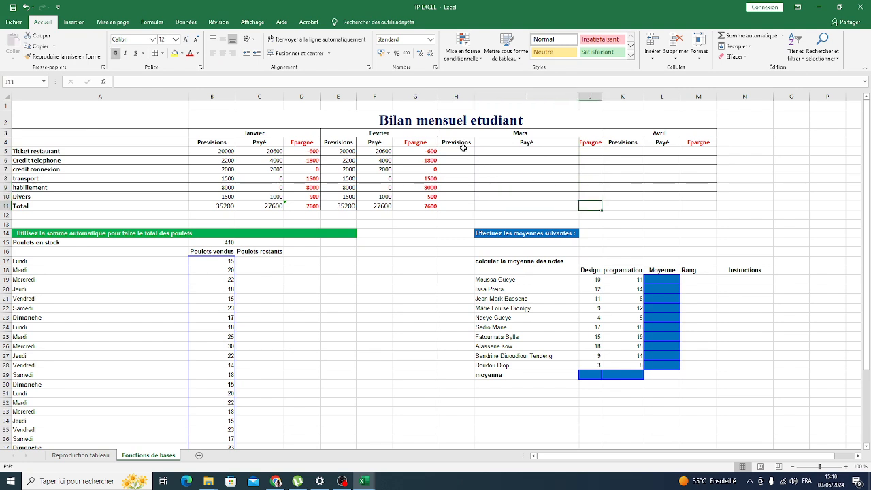
- Try selecting the empty March block from Previsions in H5 to the Epargne total in J11
{"action": "left_click", "coordinate": [462, 148]}
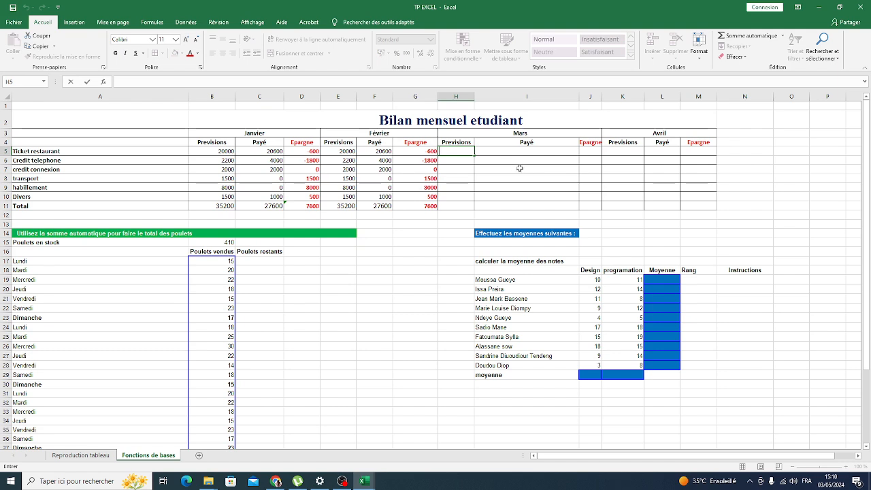
{"action": "key", "text": "shift+Right"}
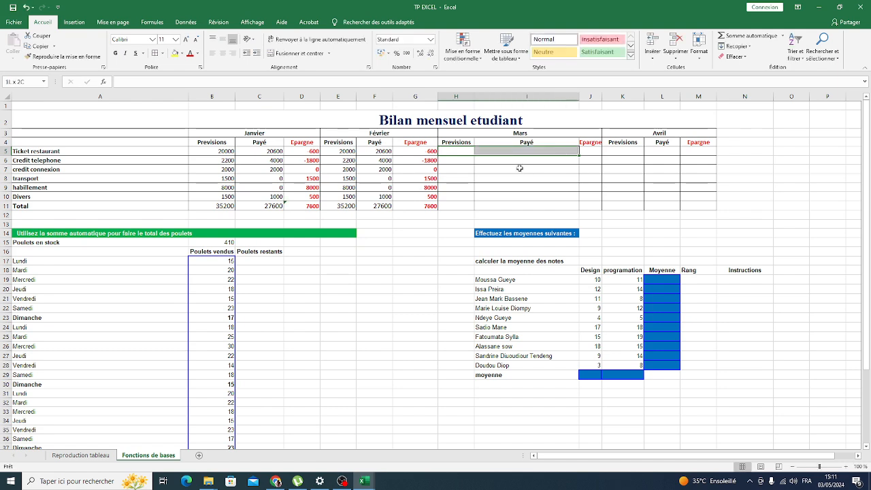
{"action": "key", "text": "shift+Right"}
{"action": "key", "text": "shift+Down"}
{"action": "key", "text": "shift+Down"}
{"action": "key", "text": "shift+Down"}
{"action": "key", "text": "shift+Down"}
{"action": "key", "text": "shift+Down"}
{"action": "key", "text": "shift+Down"}
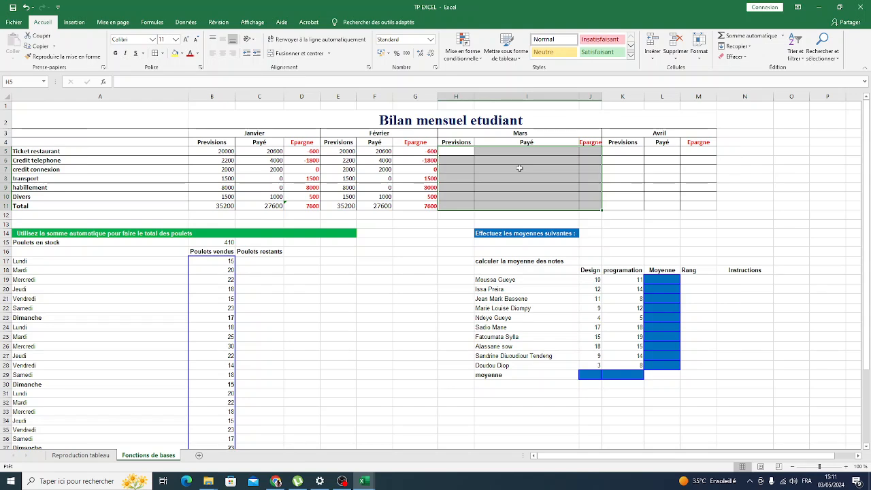
{"action": "left_click", "coordinate": [448, 150]}
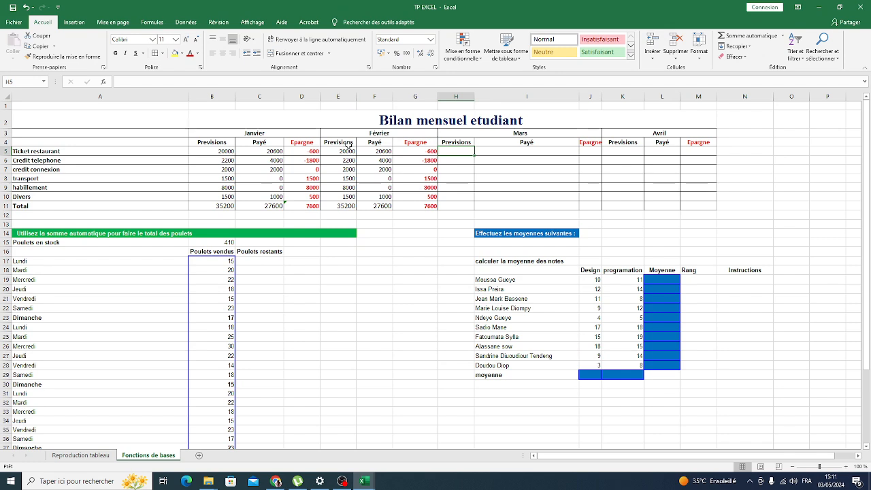
- Copy the February figures and formulas in E5:G11 into the March block H5:J11
{"action": "left_click_drag", "start_coordinate": [343, 150], "coordinate": [438, 206]}
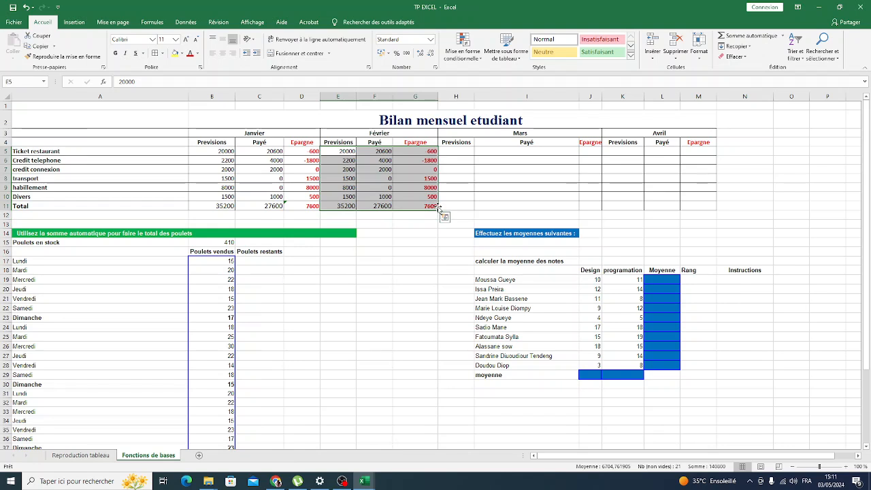
{"action": "key", "text": "ctrl+c"}
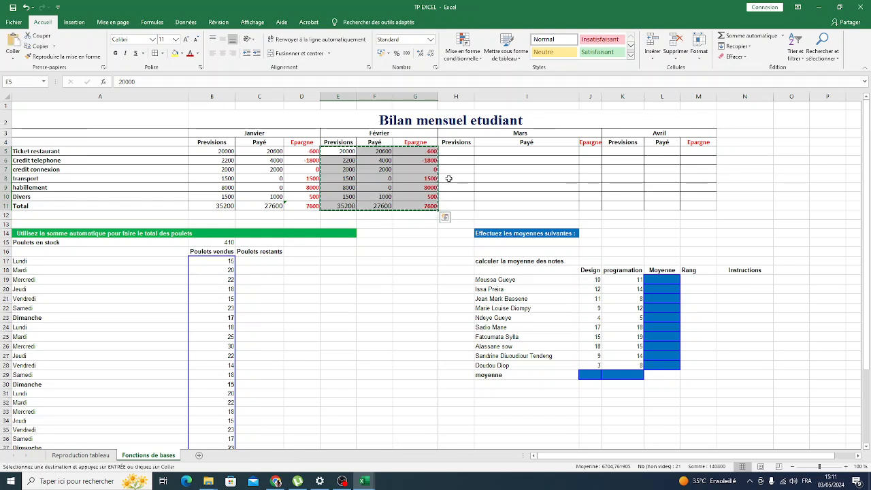
{"action": "left_click_drag", "start_coordinate": [453, 155], "coordinate": [579, 203]}
{"action": "key", "text": "ctrl+v"}
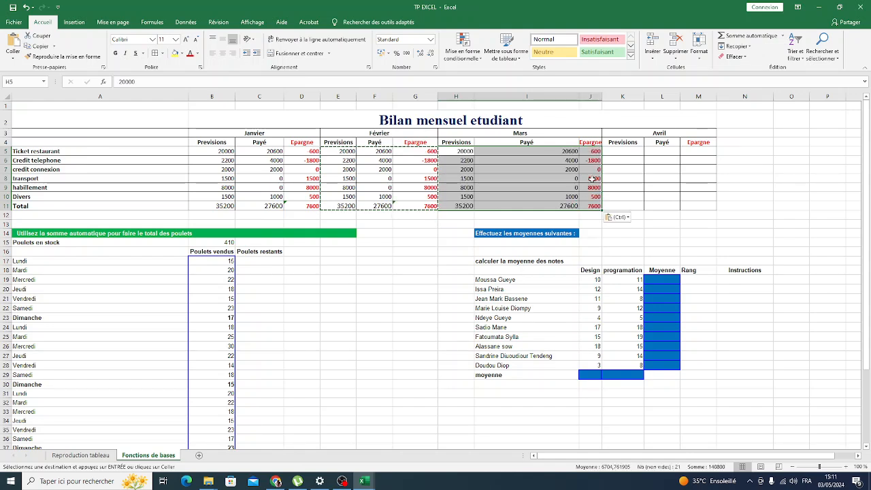
{"action": "double_click", "coordinate": [622, 152]}
{"action": "left_click", "coordinate": [673, 188]}
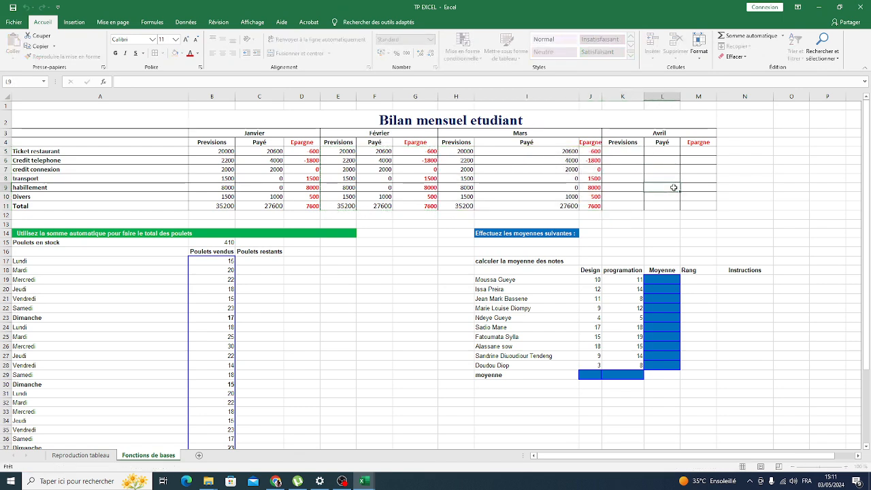
{"action": "double_click", "coordinate": [630, 152]}
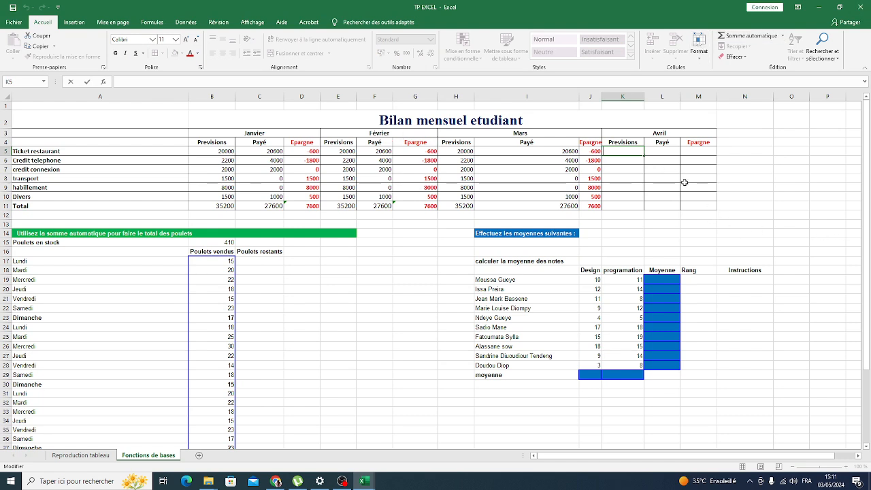
{"action": "left_click", "coordinate": [705, 205]}
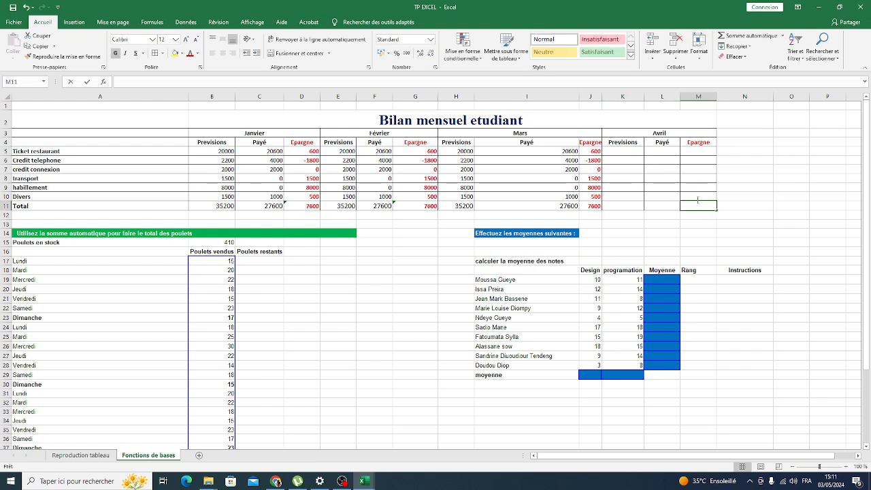
{"action": "double_click", "coordinate": [633, 155]}
{"action": "left_click", "coordinate": [633, 152]}
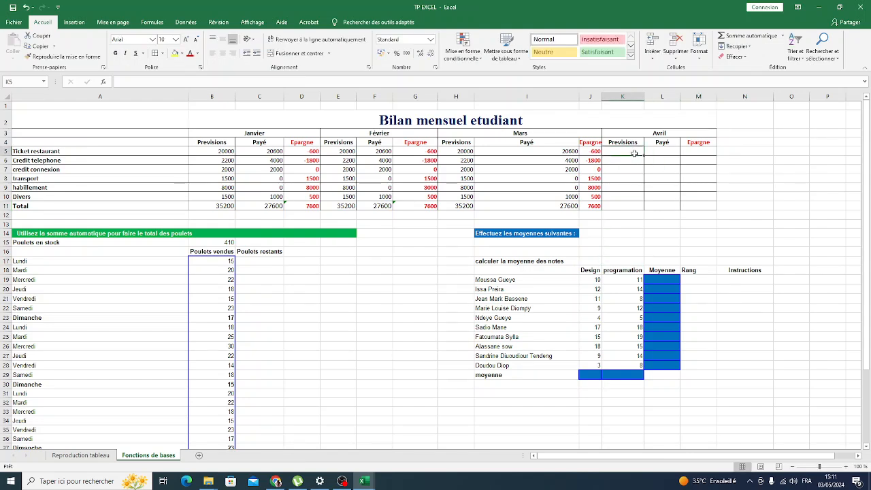
{"action": "left_click_drag", "start_coordinate": [638, 155], "coordinate": [706, 204]}
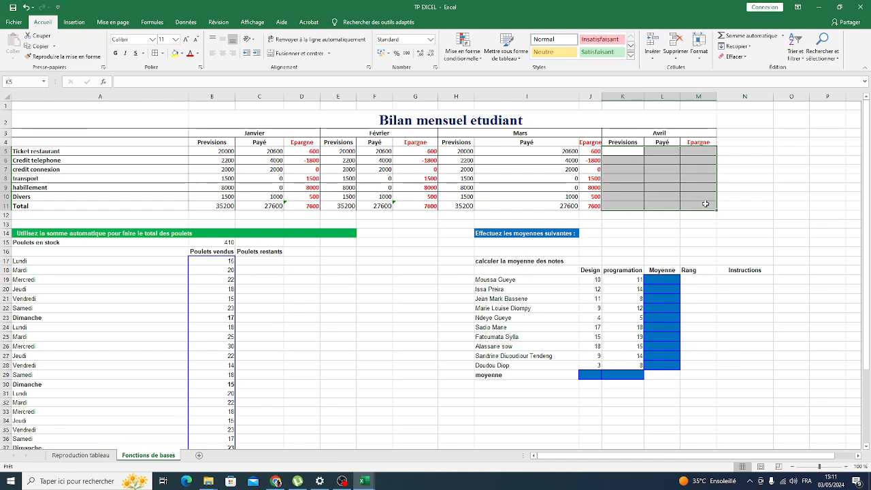
- Try to copy the February block E5:G11 and select the April block K5:M11 as its destination
{"action": "left_click", "coordinate": [339, 151]}
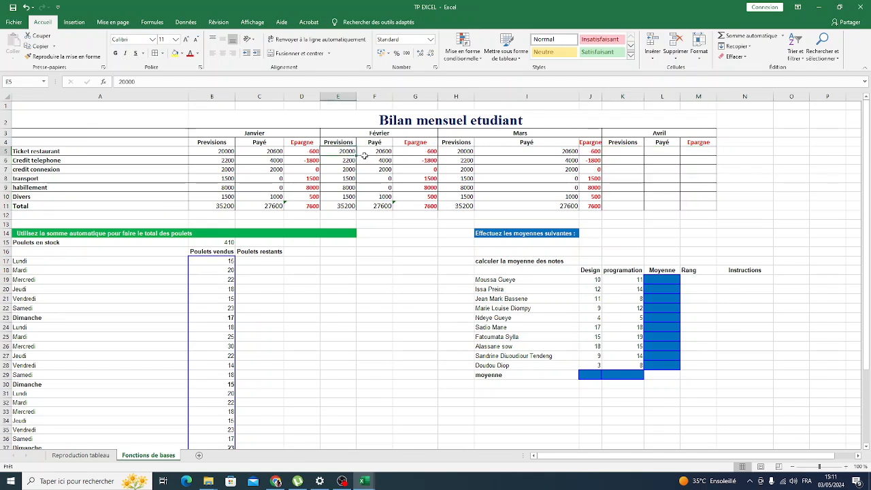
{"action": "left_click_drag", "start_coordinate": [364, 155], "coordinate": [423, 206]}
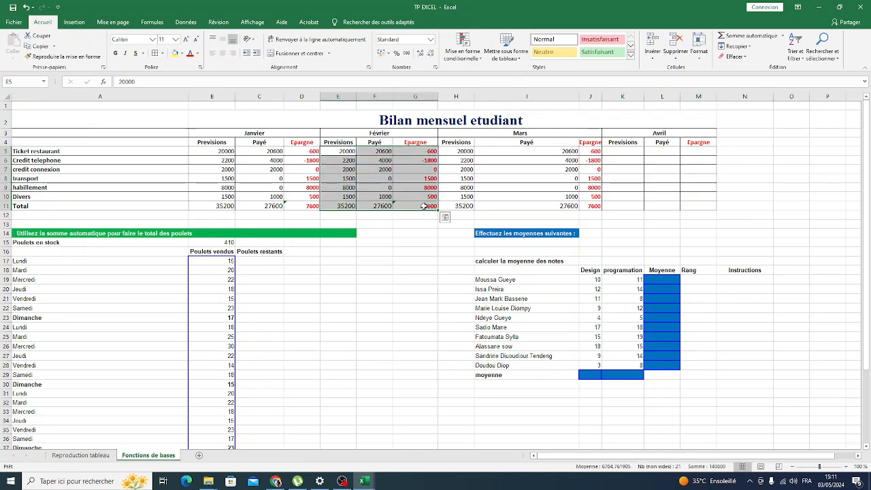
{"action": "key", "text": "ctrl+c"}
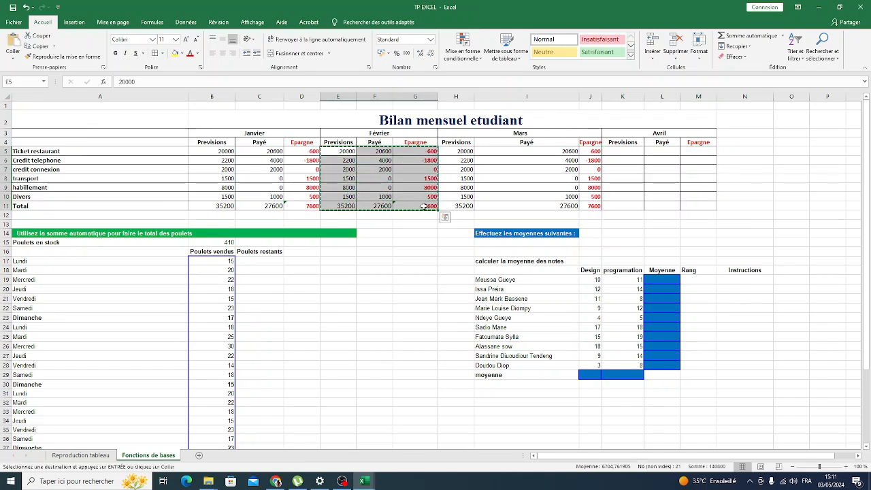
{"action": "double_click", "coordinate": [610, 154]}
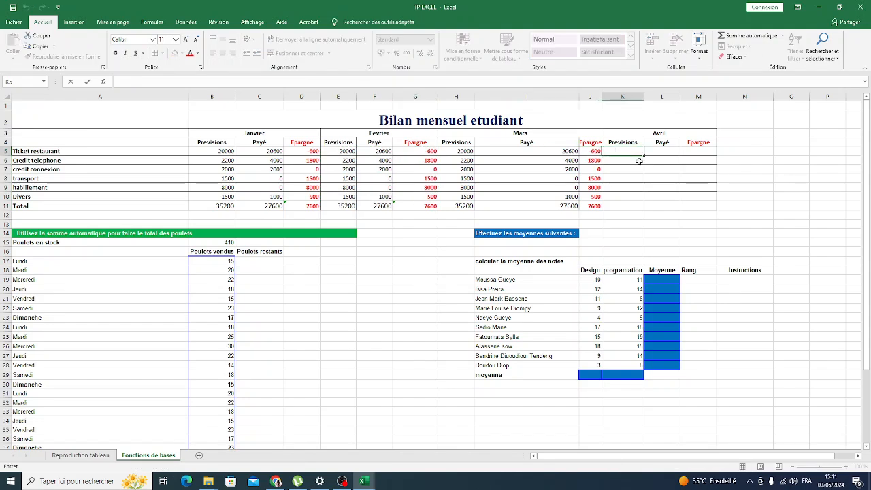
{"action": "key", "text": "shift+Right"}
{"action": "key", "text": "shift+Right"}
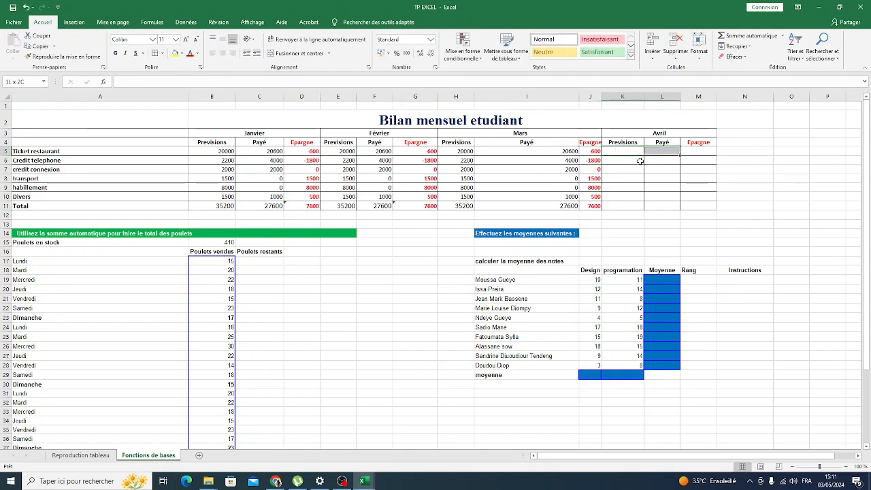
{"action": "key", "text": "shift+Down"}
{"action": "key", "text": "shift+Down"}
{"action": "key", "text": "shift+Down"}
{"action": "key", "text": "shift+Down"}
{"action": "key", "text": "shift+Down"}
{"action": "key", "text": "shift+Down"}
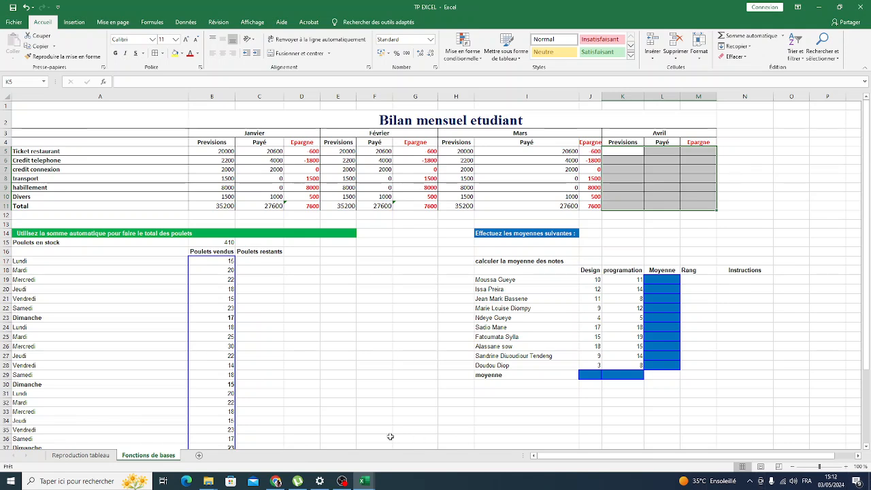
{"action": "left_click", "coordinate": [643, 158]}
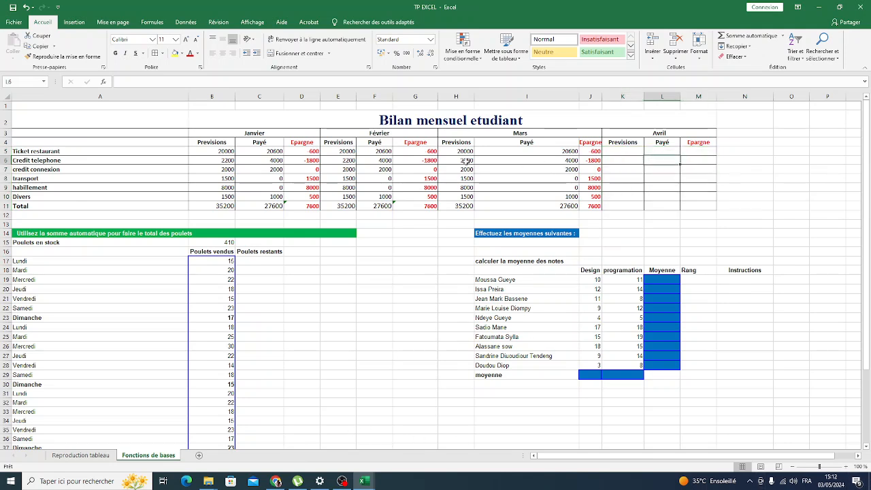
{"action": "left_click_drag", "start_coordinate": [467, 151], "coordinate": [597, 205]}
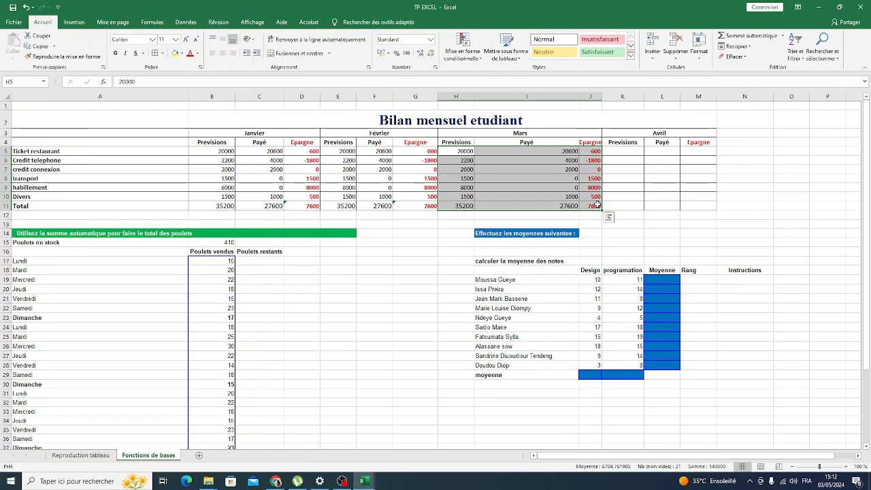
{"action": "key", "text": "ctrl+q"}
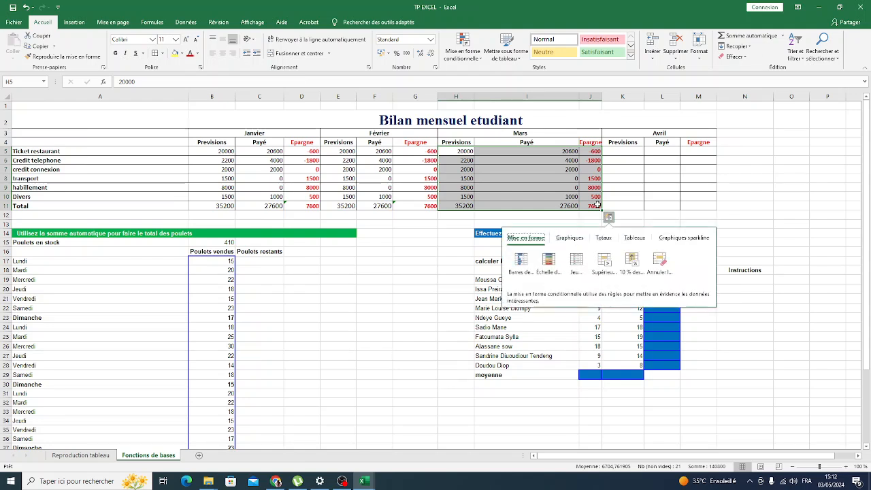
{"action": "left_click", "coordinate": [544, 196]}
- Copy the March figures and formulas in H5:J11 into the April block K5:M11
{"action": "left_click", "coordinate": [471, 152]}
{"action": "left_click_drag", "start_coordinate": [470, 152], "coordinate": [590, 205]}
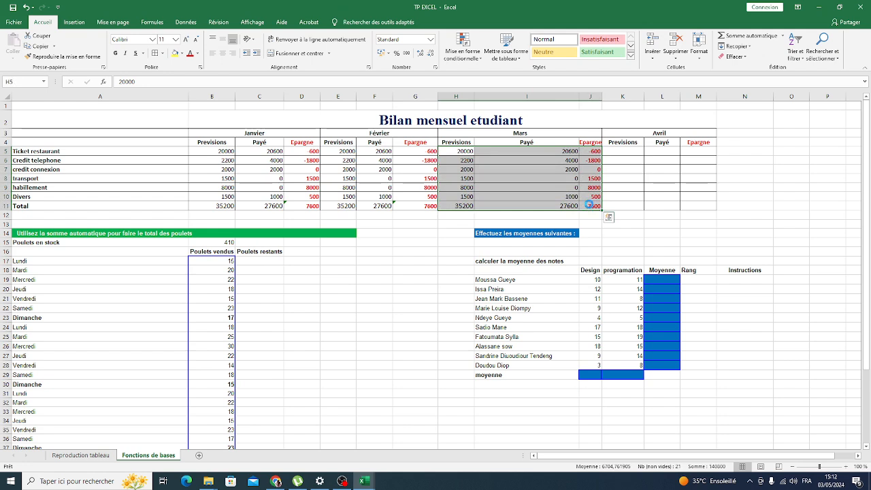
{"action": "key", "text": "ctrl+c"}
{"action": "left_click", "coordinate": [623, 152]}
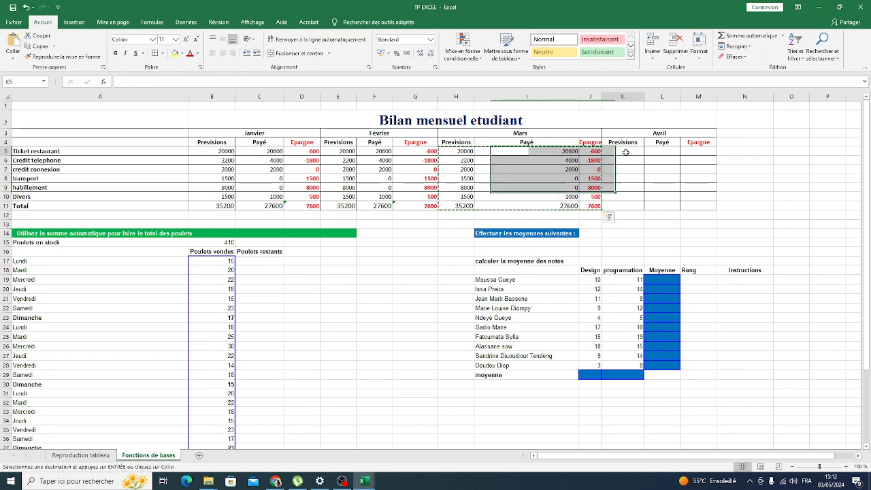
{"action": "key", "text": "ctrl+v"}
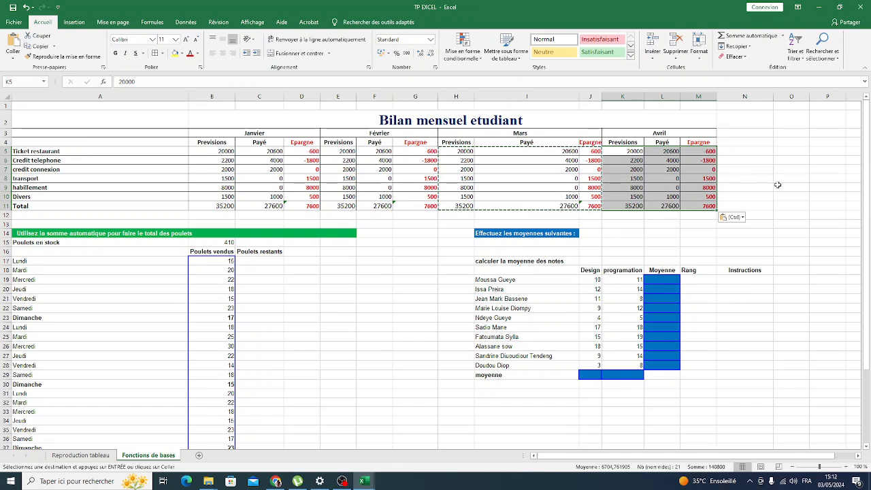
{"action": "left_click", "coordinate": [775, 184]}
{"action": "key", "text": "Escape"}
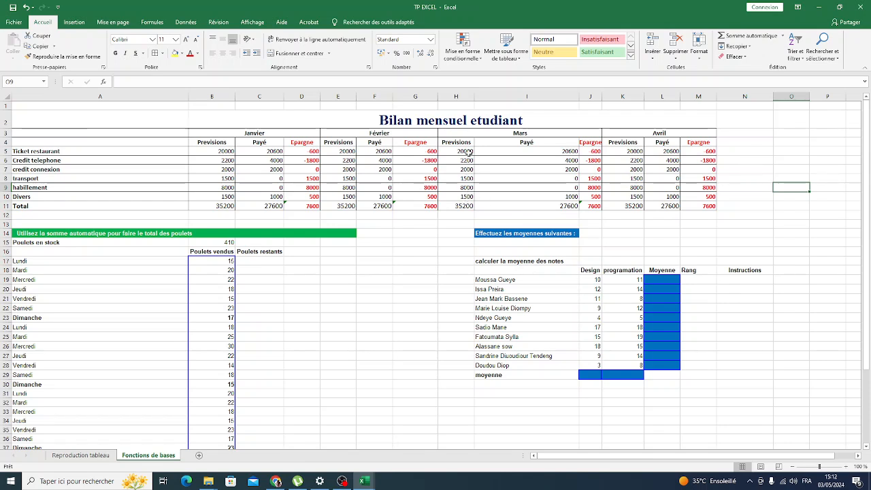
- Change February's Payé amount for Ticket restaurant in F5 to 2600
{"action": "left_click", "coordinate": [383, 152]}
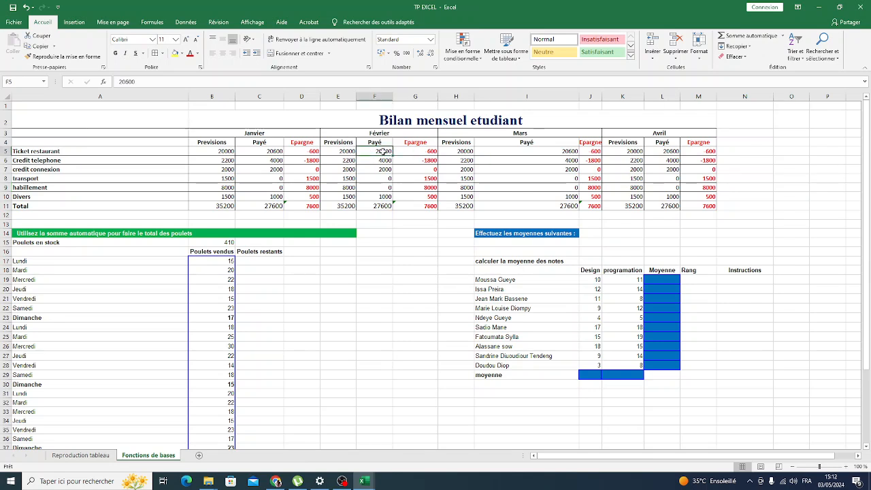
{"action": "double_click", "coordinate": [383, 151]}
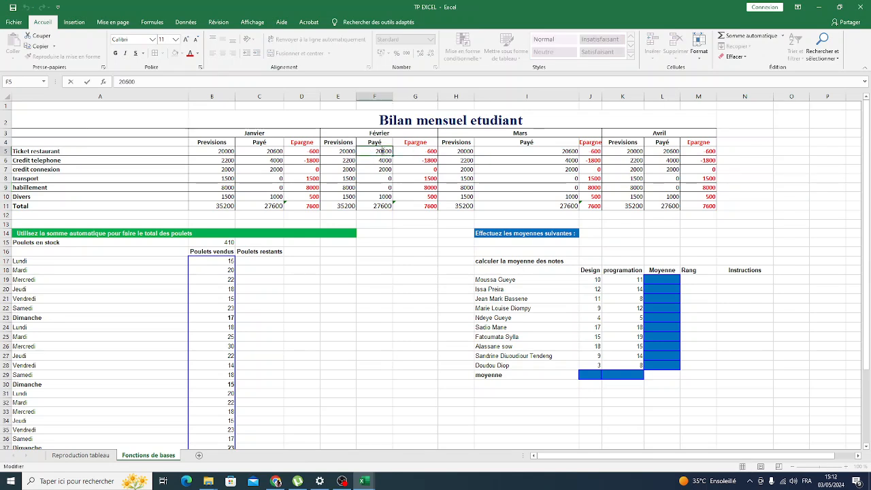
{"action": "key", "text": "BackSpace"}
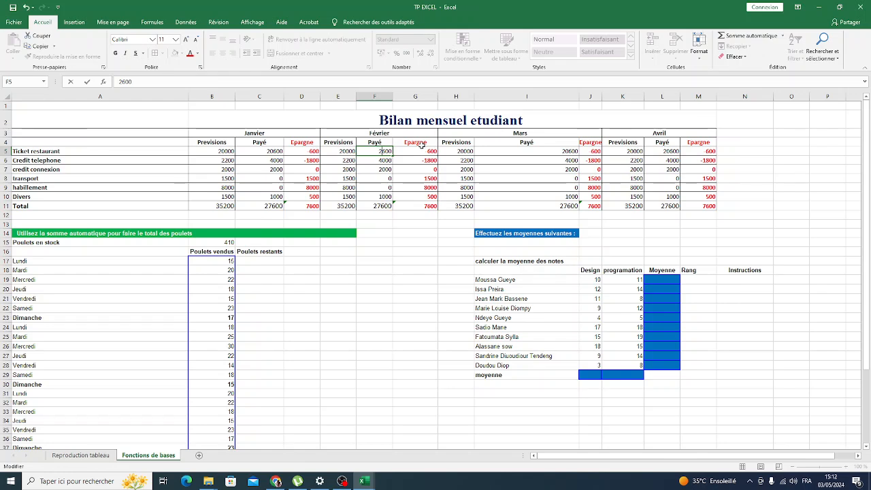
{"action": "key", "text": "Return"}
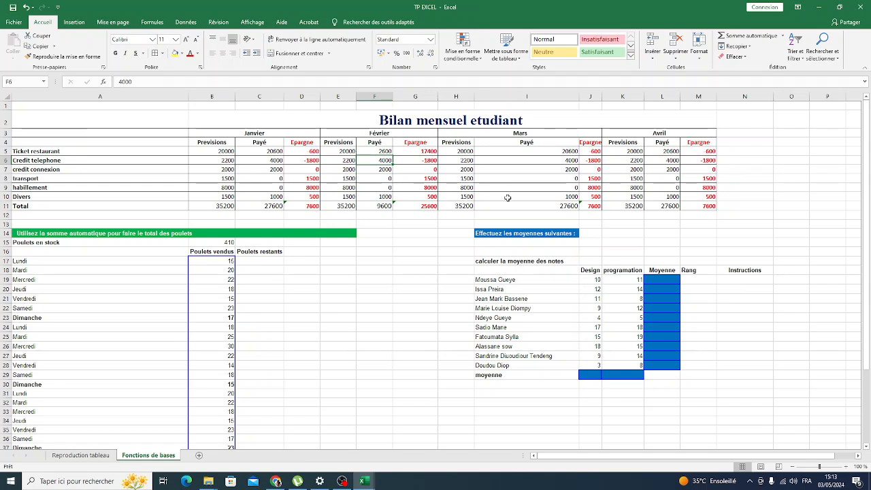
- Set March's Payé amount for transport in I8 to 1500
{"action": "left_click", "coordinate": [574, 179]}
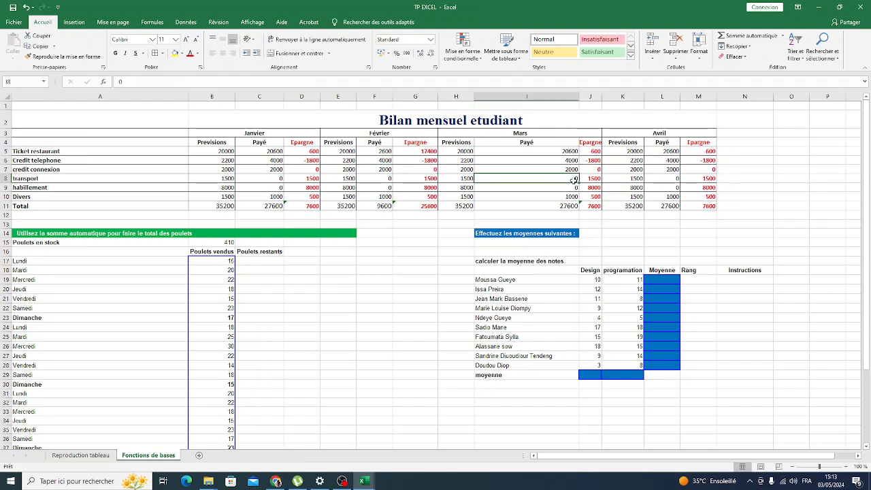
{"action": "type", "text": "1500"}
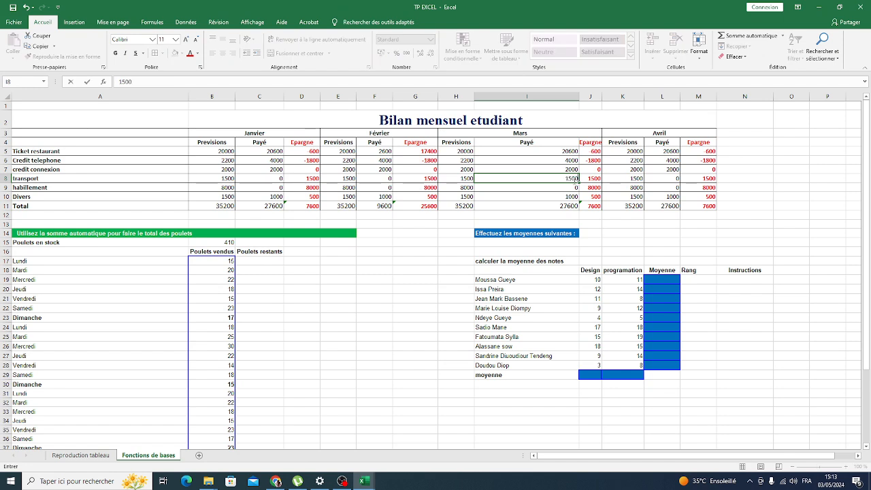
{"action": "key", "text": "Return"}
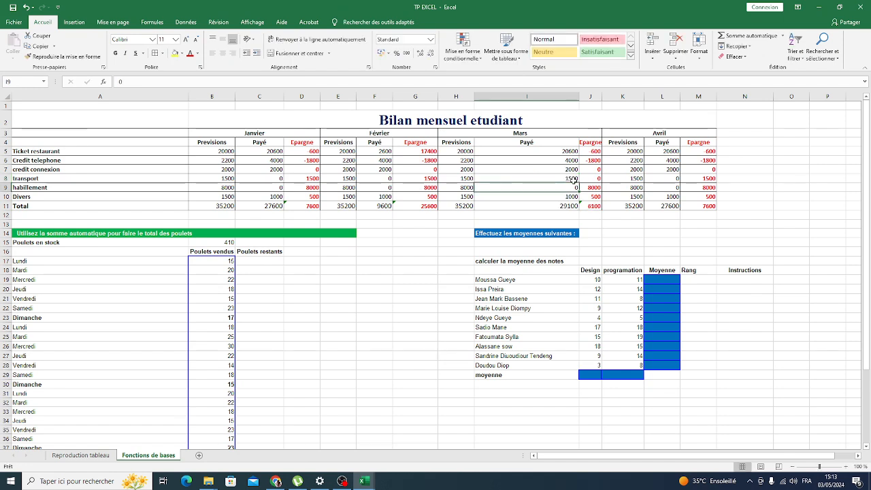